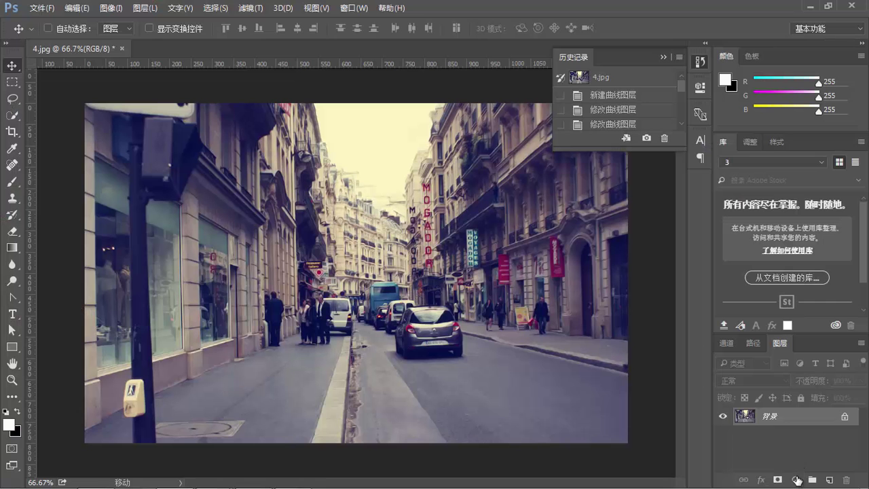
# Step: Add a Brightness/Contrast adjustment layer and test the Brightness slider in both directions
pyautogui.click(795, 480)
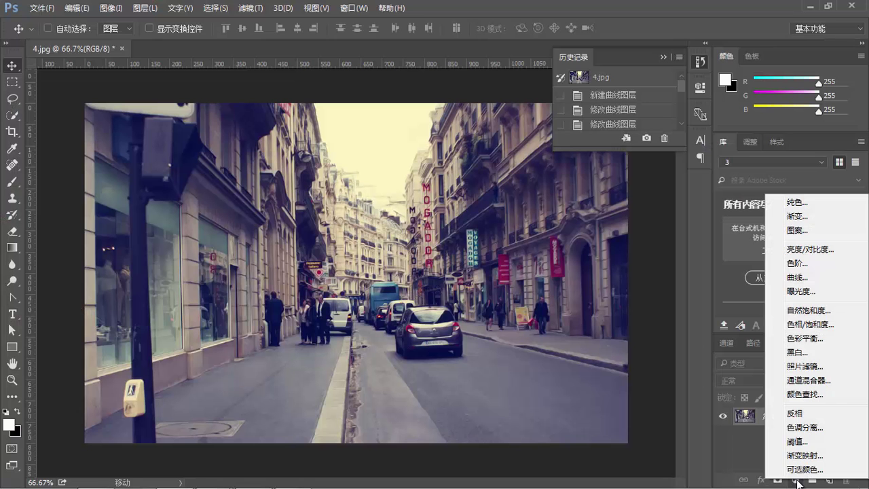
pyautogui.click(807, 250)
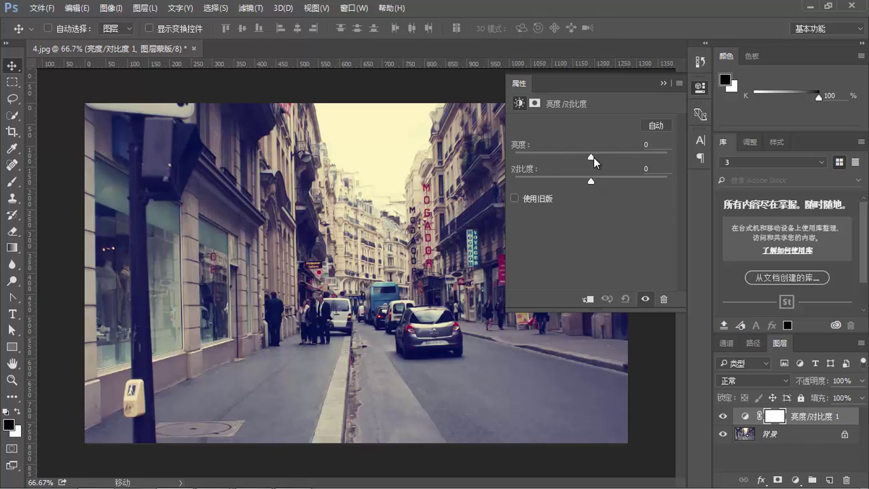
pyautogui.moveTo(592, 157); pyautogui.dragTo(527, 159)
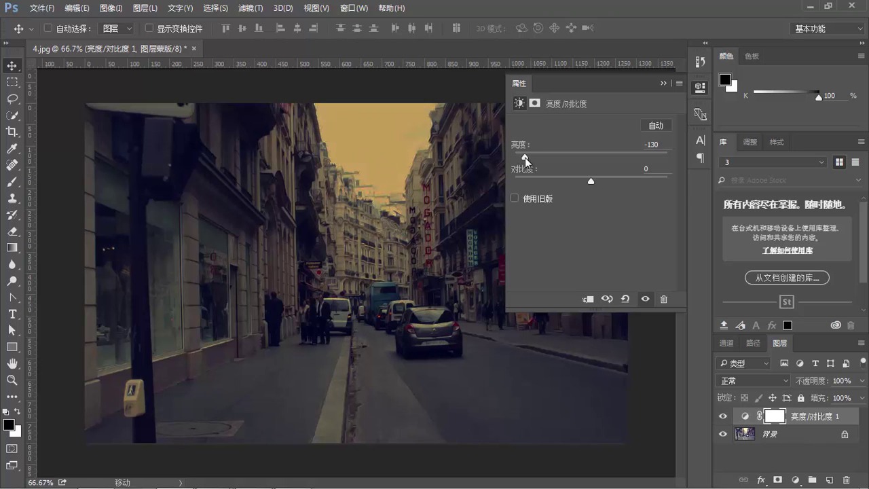
pyautogui.moveTo(525, 157)
pyautogui.mouseDown()
pyautogui.moveTo(515, 157)
pyautogui.moveTo(667, 151)
pyautogui.mouseUp()
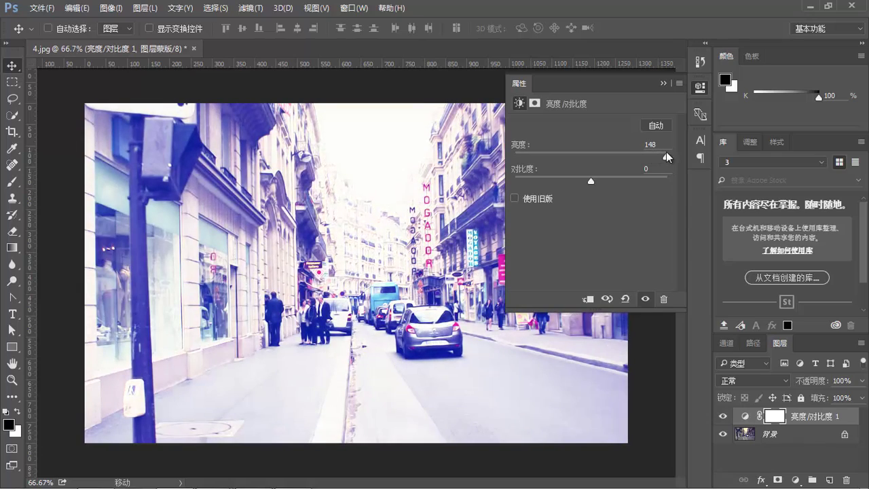
pyautogui.moveTo(665, 152)
pyautogui.mouseDown()
pyautogui.moveTo(533, 156)
pyautogui.moveTo(593, 155)
pyautogui.mouseUp()
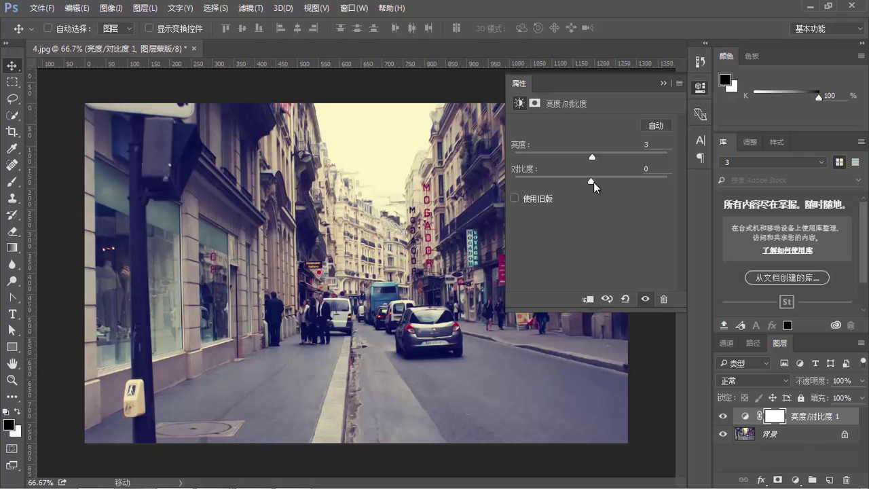
# Step: Set brightness to 0 and drop contrast to its minimum of -50
pyautogui.moveTo(592, 182)
pyautogui.mouseDown()
pyautogui.moveTo(532, 180)
pyautogui.moveTo(619, 178)
pyautogui.moveTo(592, 180)
pyautogui.moveTo(570, 158)
pyautogui.mouseUp()
pyautogui.moveTo(590, 186)
pyautogui.mouseDown()
pyautogui.moveTo(510, 178)
pyautogui.moveTo(581, 180)
pyautogui.moveTo(604, 159)
pyautogui.moveTo(619, 158)
pyautogui.mouseUp()
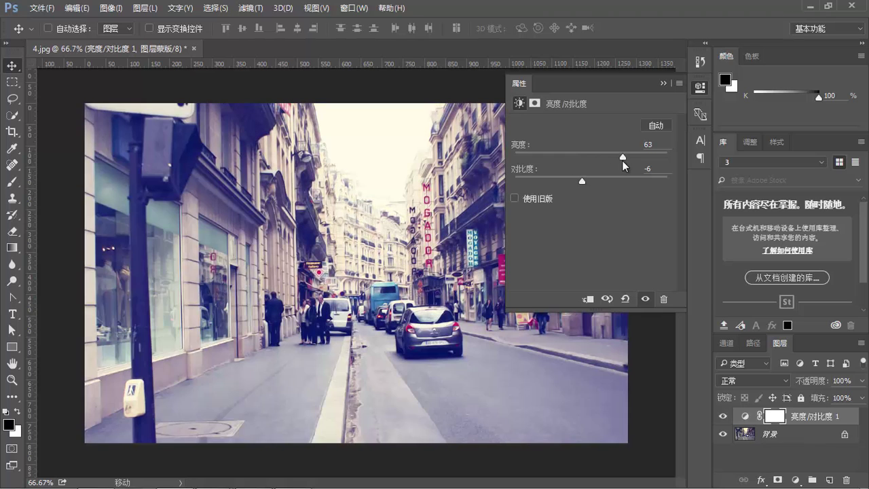
pyautogui.moveTo(576, 181); pyautogui.dragTo(573, 181)
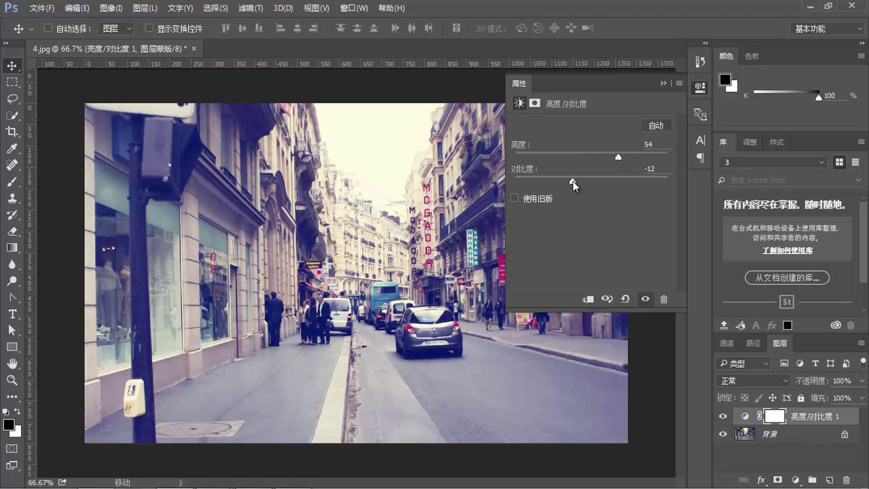
pyautogui.moveTo(660, 145); pyautogui.dragTo(574, 154)
pyautogui.write('0')
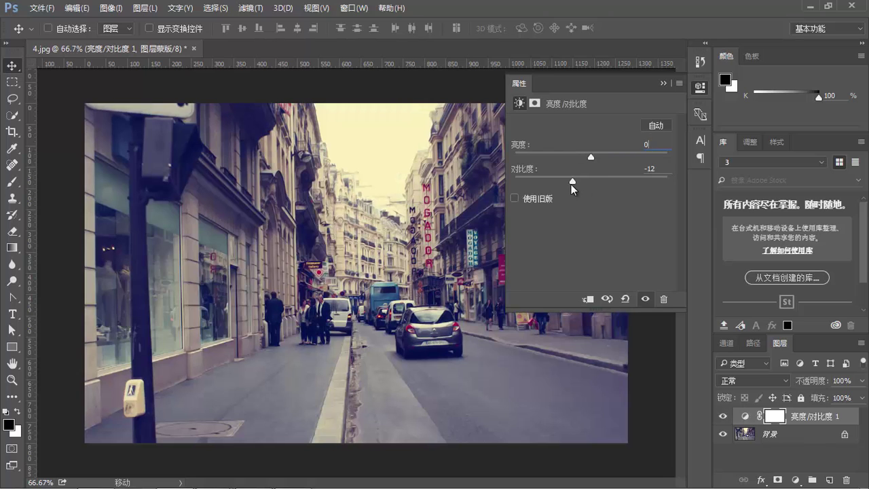
pyautogui.moveTo(574, 180)
pyautogui.mouseDown()
pyautogui.moveTo(484, 184)
pyautogui.moveTo(593, 178)
pyautogui.moveTo(477, 192)
pyautogui.mouseUp()
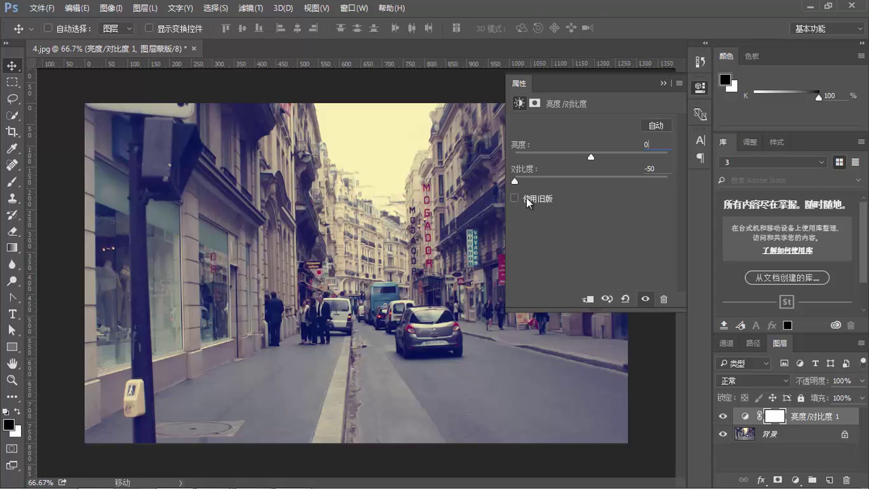
# Step: Sweep Contrast through neutral and low values, ending at the maximum of 100
pyautogui.moveTo(516, 179); pyautogui.dragTo(593, 182)
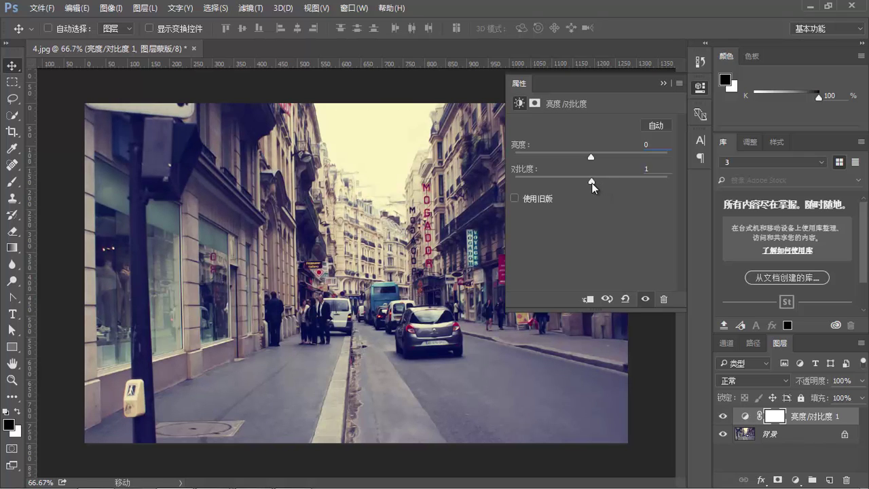
pyautogui.moveTo(592, 181); pyautogui.dragTo(527, 181)
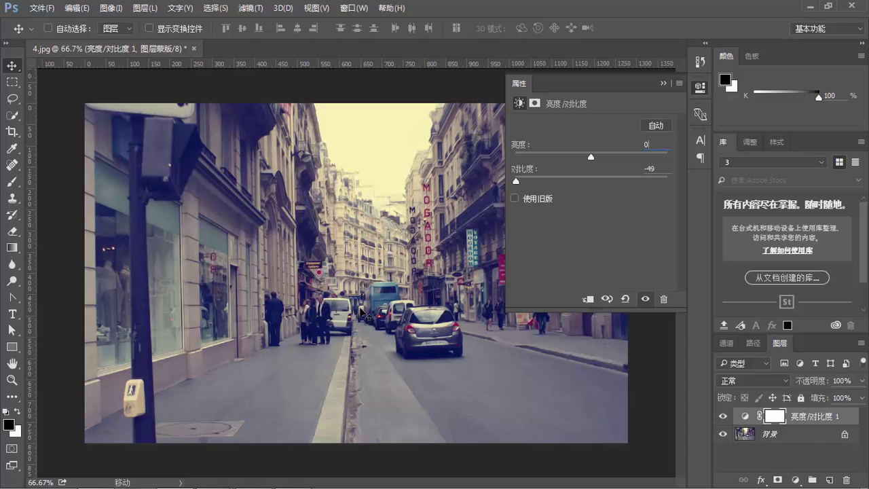
pyautogui.moveTo(515, 180); pyautogui.dragTo(678, 178)
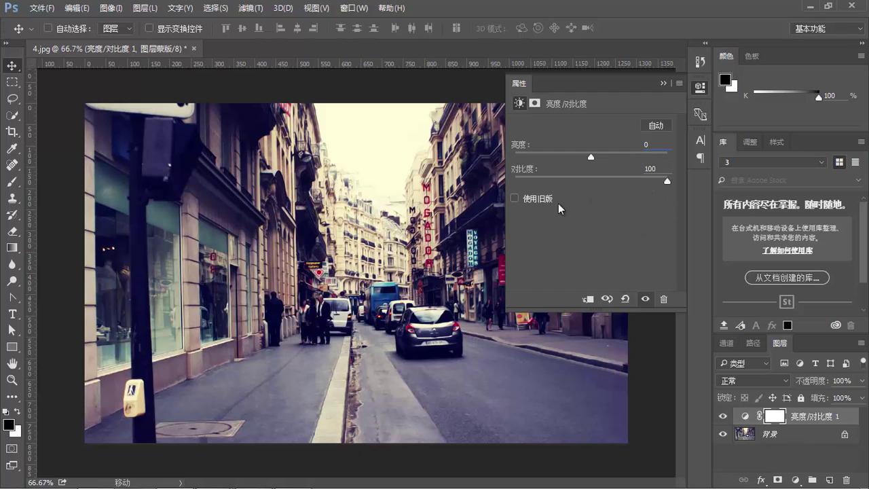
# Step: Test Use Legacy mode with brightness and contrast tweaks, then turn it off, resetting both to 0
pyautogui.click(514, 198)
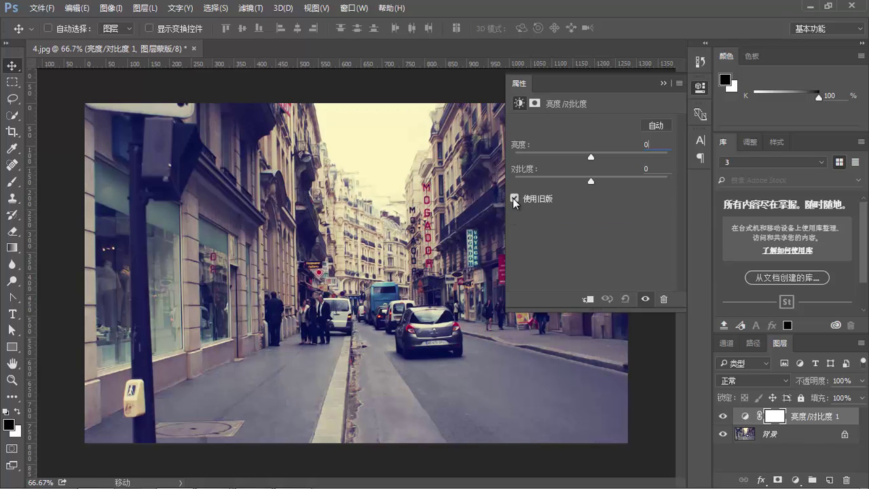
pyautogui.moveTo(596, 177)
pyautogui.mouseDown()
pyautogui.moveTo(490, 181)
pyautogui.moveTo(668, 182)
pyautogui.moveTo(564, 180)
pyautogui.moveTo(645, 183)
pyautogui.mouseUp()
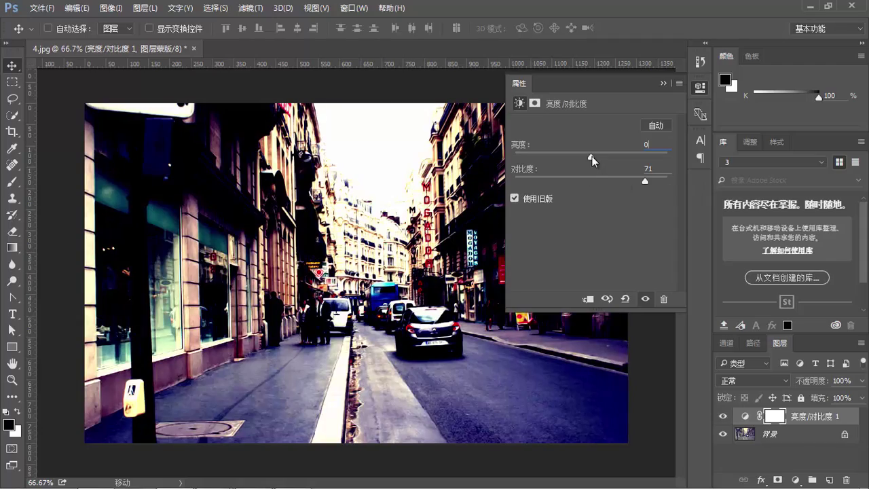
pyautogui.moveTo(592, 156)
pyautogui.mouseDown()
pyautogui.moveTo(555, 156)
pyautogui.moveTo(619, 166)
pyautogui.moveTo(574, 165)
pyautogui.moveTo(586, 164)
pyautogui.mouseUp()
pyautogui.moveTo(643, 175)
pyautogui.mouseDown()
pyautogui.moveTo(585, 181)
pyautogui.moveTo(608, 159)
pyautogui.moveTo(594, 160)
pyautogui.moveTo(592, 182)
pyautogui.mouseUp()
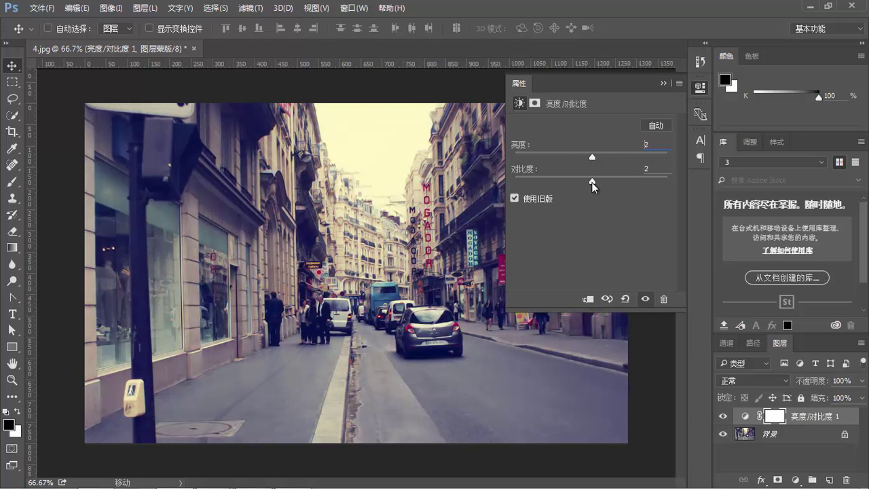
pyautogui.click(514, 199)
# Step: Close the Brightness/Contrast properties and add a Levels adjustment layer
pyautogui.click(665, 82)
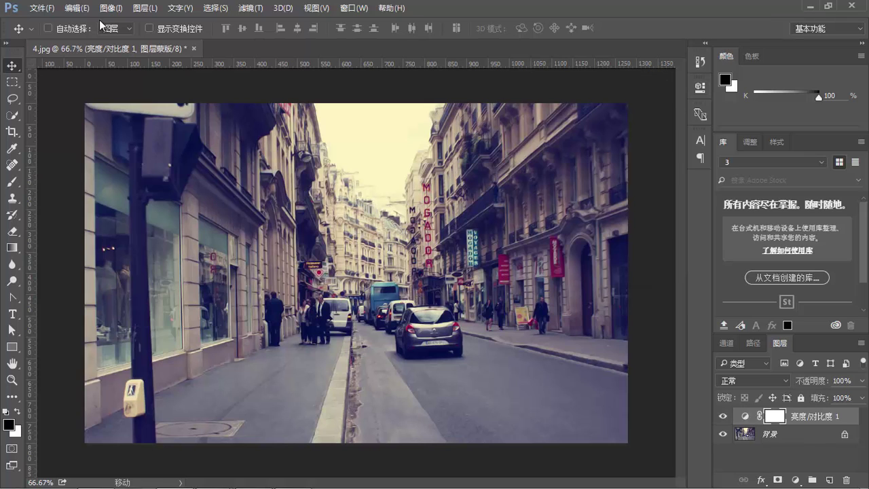
pyautogui.click(796, 480)
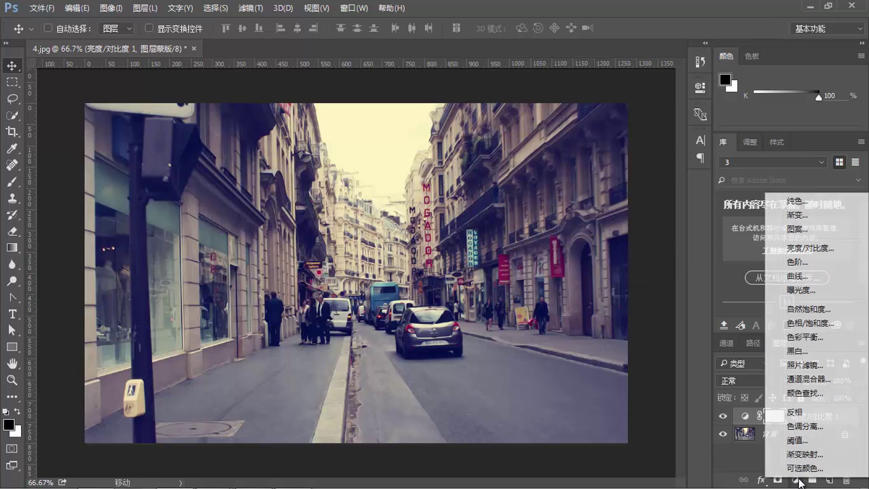
pyautogui.click(796, 266)
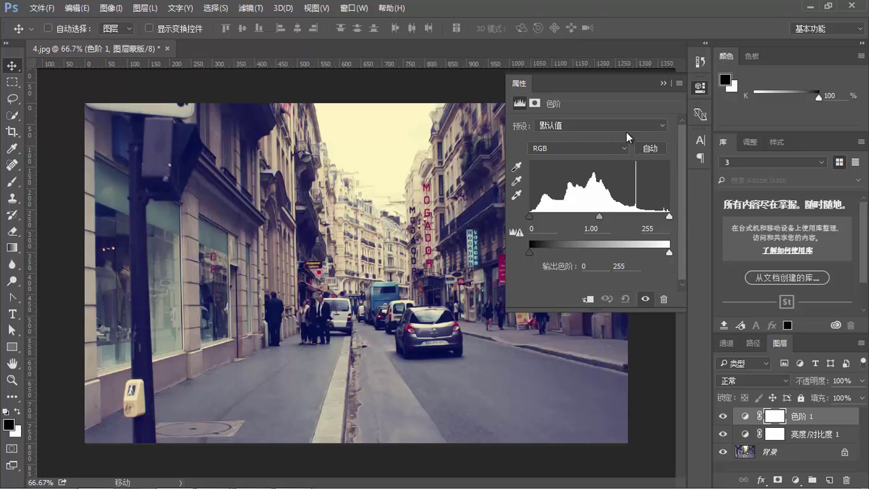
# Step: Try the darker, 增加对比度 1 and 较亮 Levels presets, then return to Default
pyautogui.click(578, 124)
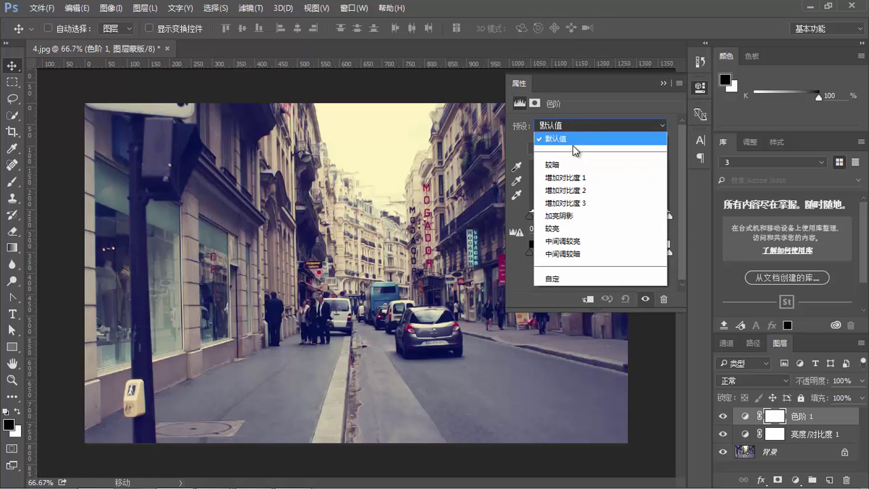
pyautogui.click(565, 164)
pyautogui.click(578, 126)
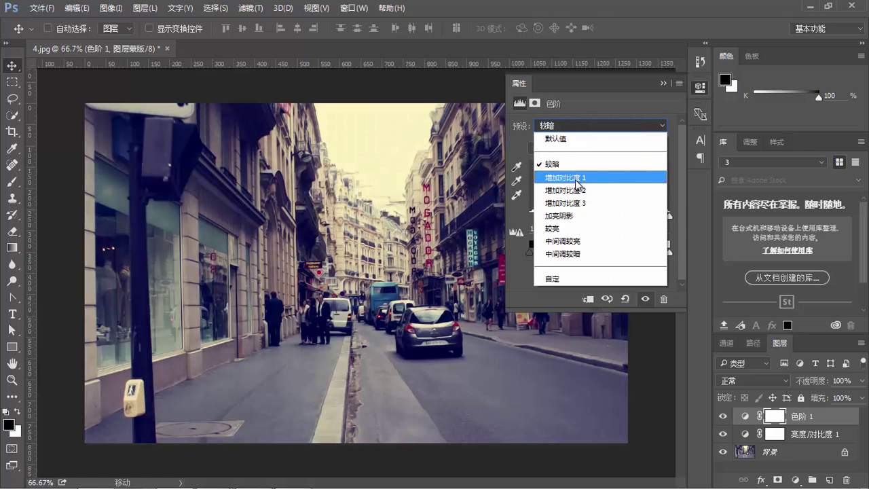
pyautogui.click(577, 178)
pyautogui.click(585, 148)
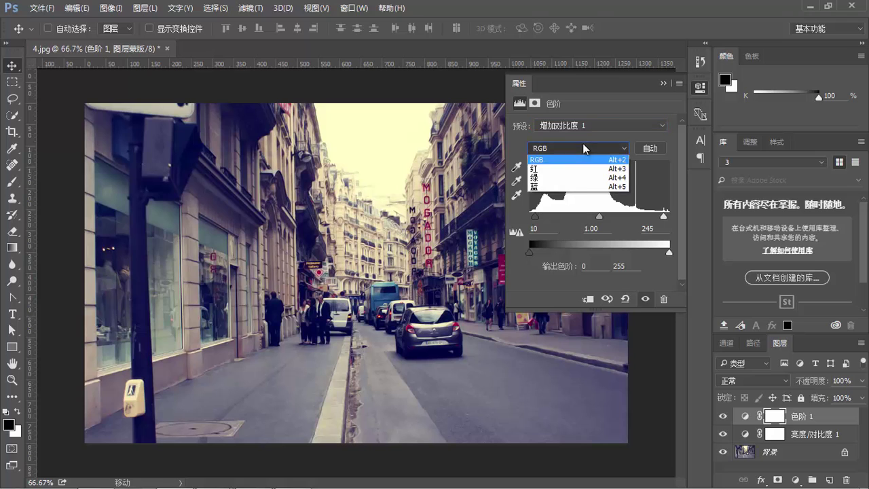
pyautogui.click(581, 125)
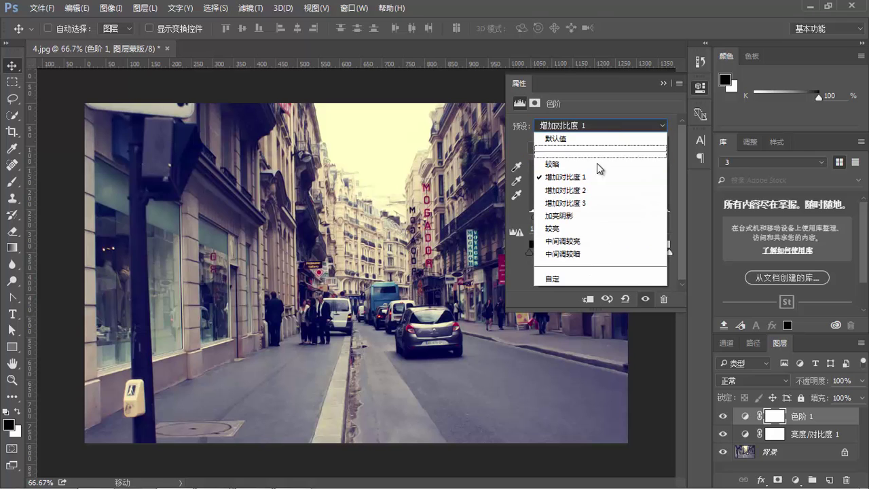
pyautogui.click(571, 229)
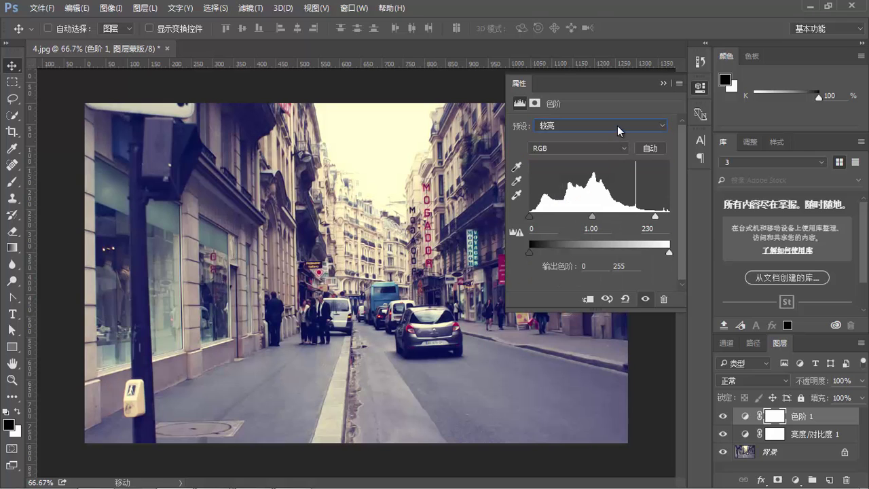
pyautogui.click(618, 125)
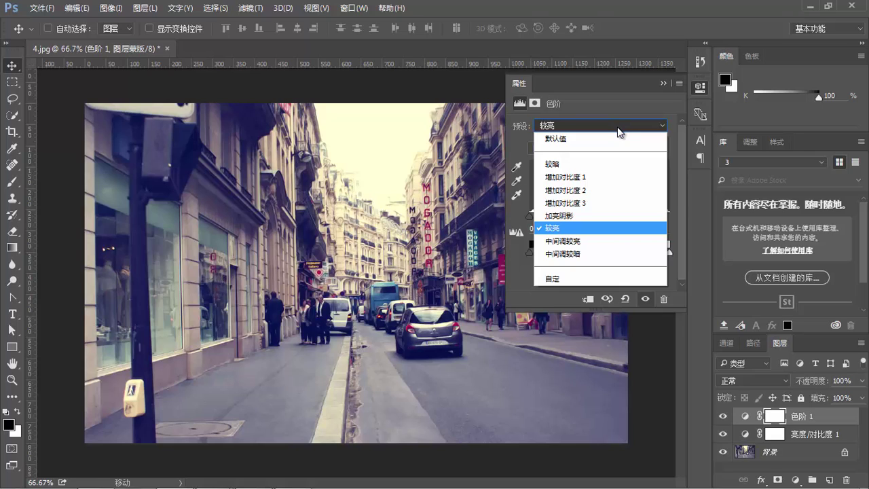
pyautogui.click(574, 138)
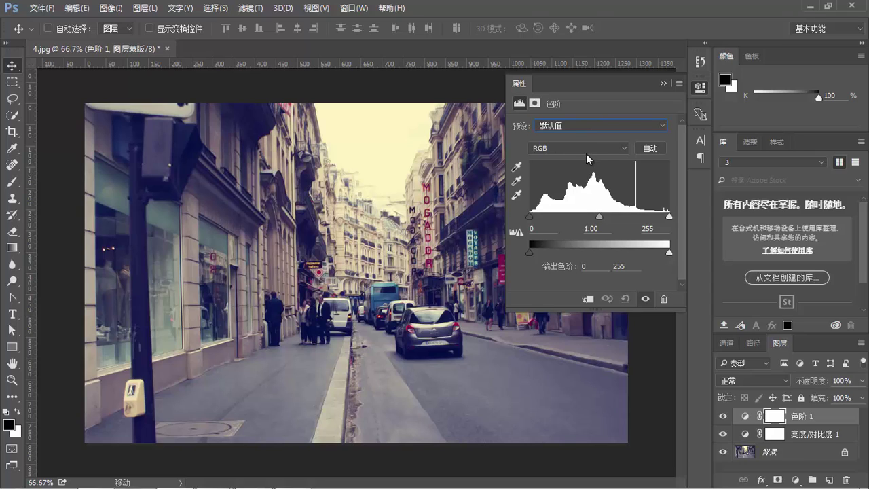
# Step: On the RGB channel, experiment with the Levels black, white and midtone input sliders
pyautogui.click(561, 148)
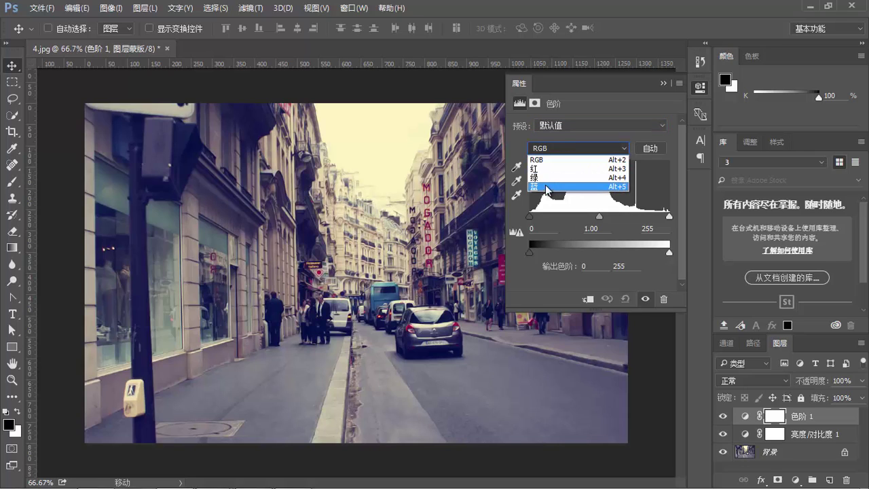
pyautogui.click(553, 148)
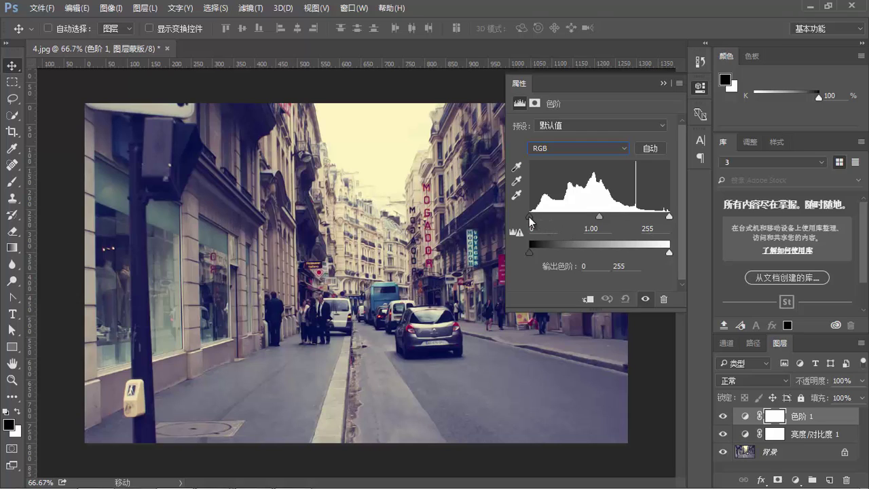
pyautogui.moveTo(531, 220); pyautogui.dragTo(530, 221)
pyautogui.moveTo(530, 217)
pyautogui.mouseDown()
pyautogui.moveTo(629, 217)
pyautogui.moveTo(531, 217)
pyautogui.mouseUp()
pyautogui.moveTo(671, 218)
pyautogui.mouseDown()
pyautogui.moveTo(550, 215)
pyautogui.moveTo(689, 214)
pyautogui.mouseUp()
pyautogui.moveTo(590, 218); pyautogui.dragTo(552, 219)
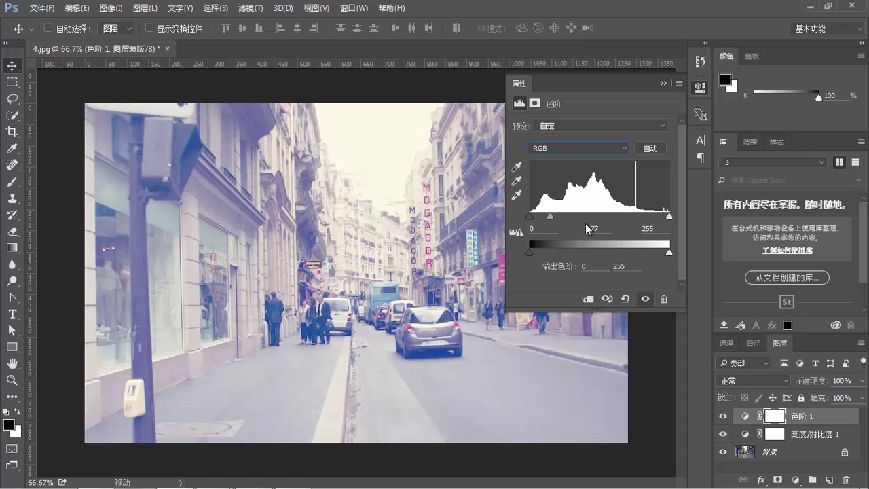
pyautogui.moveTo(551, 218)
pyautogui.mouseDown()
pyautogui.moveTo(623, 217)
pyautogui.moveTo(599, 213)
pyautogui.mouseUp()
pyautogui.moveTo(529, 216)
pyautogui.mouseDown()
pyautogui.moveTo(608, 225)
pyautogui.moveTo(530, 217)
pyautogui.mouseUp()
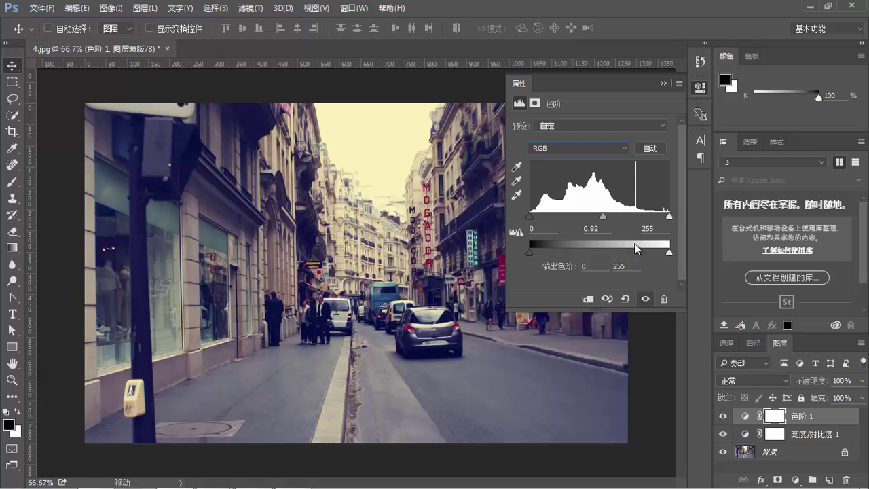
# Step: Set the Levels midtone to 1.04, test output black and white levels, then close properties
pyautogui.moveTo(604, 217); pyautogui.dragTo(597, 217)
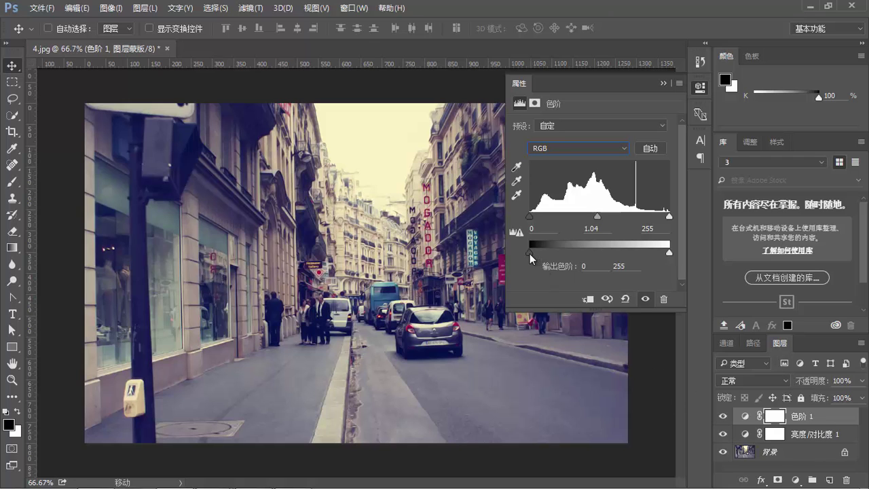
pyautogui.moveTo(530, 251)
pyautogui.mouseDown()
pyautogui.moveTo(634, 253)
pyautogui.moveTo(490, 249)
pyautogui.mouseUp()
pyautogui.moveTo(673, 253)
pyautogui.mouseDown()
pyautogui.moveTo(542, 249)
pyautogui.moveTo(672, 253)
pyautogui.mouseUp()
pyautogui.click(665, 81)
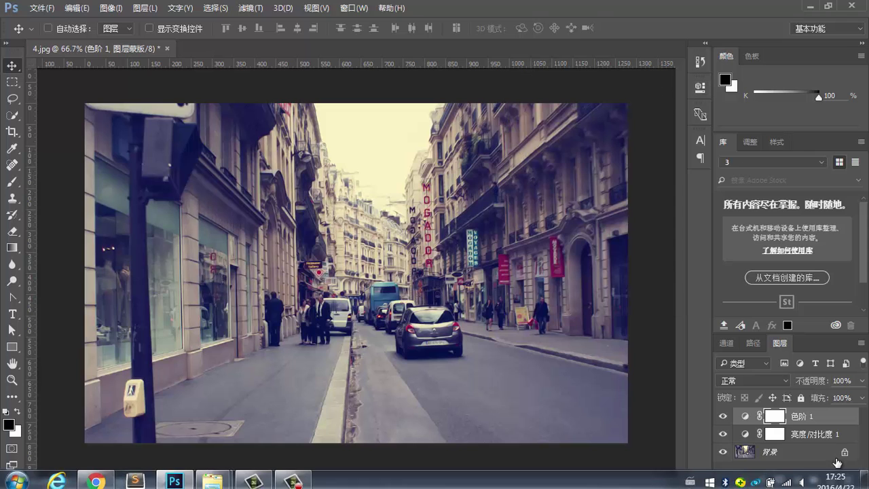
# Step: Add a Curves layer, 曲线 1, and bend a single midtone point up and back
pyautogui.click(799, 480)
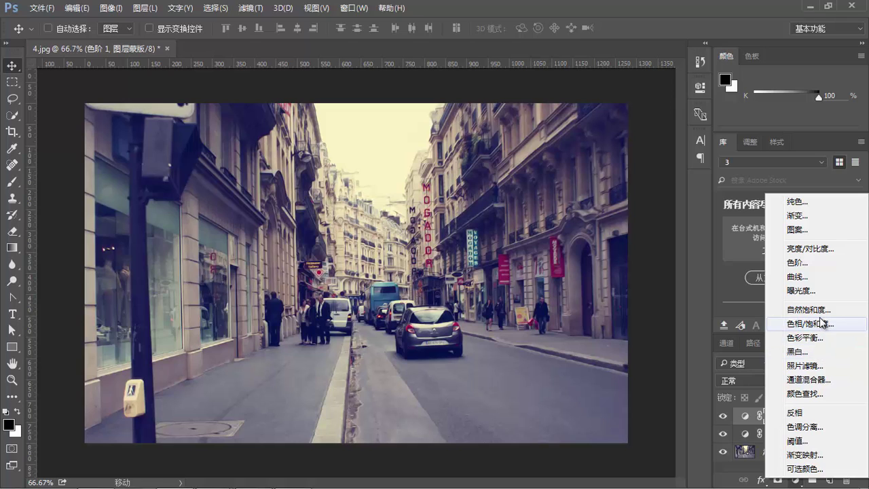
pyautogui.click(796, 277)
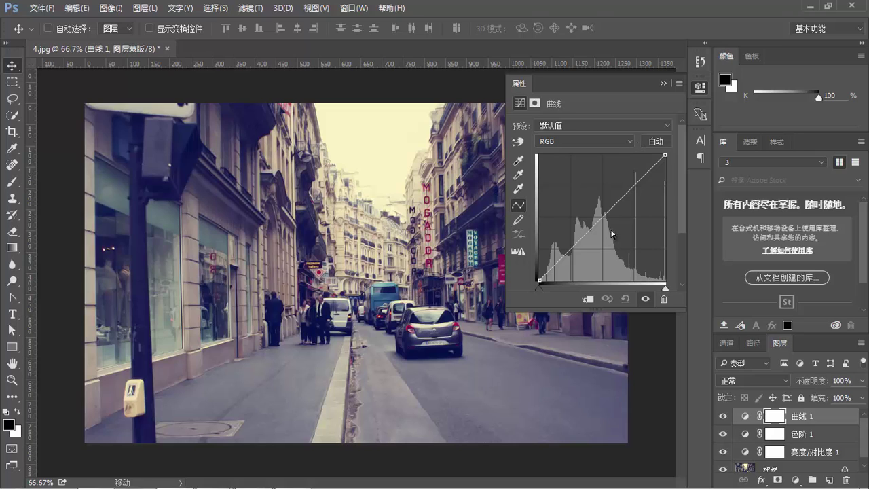
pyautogui.click(540, 289)
pyautogui.click(603, 213)
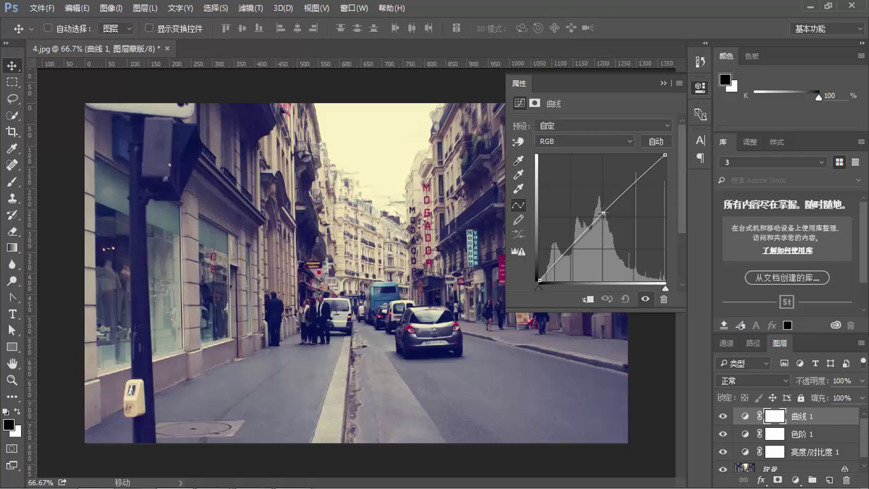
pyautogui.moveTo(603, 213); pyautogui.dragTo(586, 197)
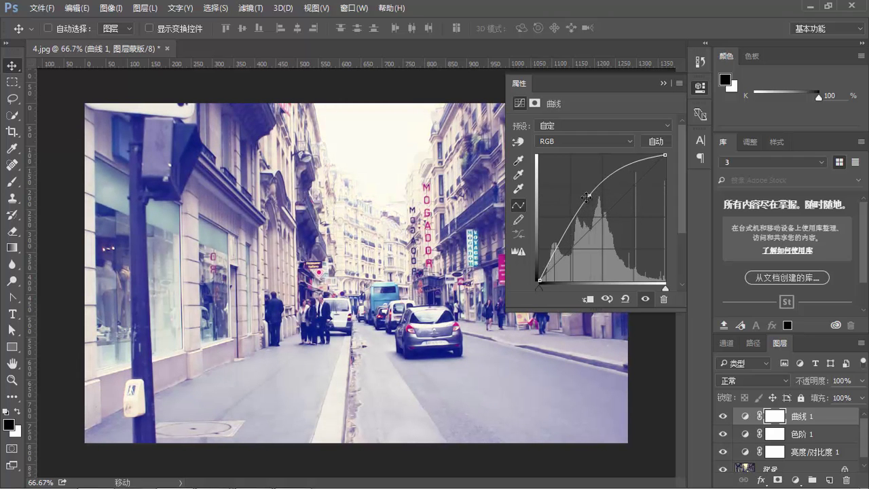
pyautogui.moveTo(586, 197)
pyautogui.mouseDown()
pyautogui.moveTo(628, 231)
pyautogui.moveTo(605, 215)
pyautogui.mouseUp()
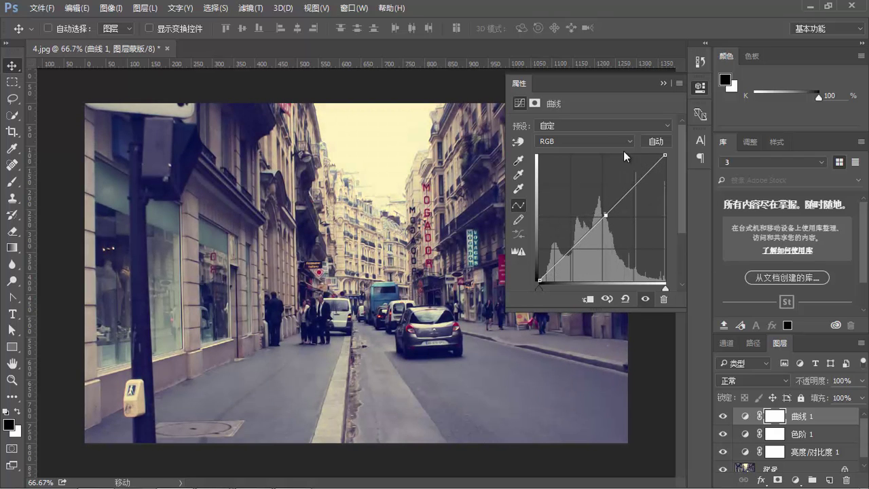
# Step: Try the 反冲 (RGB) and 增加对比度 (RGB) Curves presets, then return to Default
pyautogui.click(595, 123)
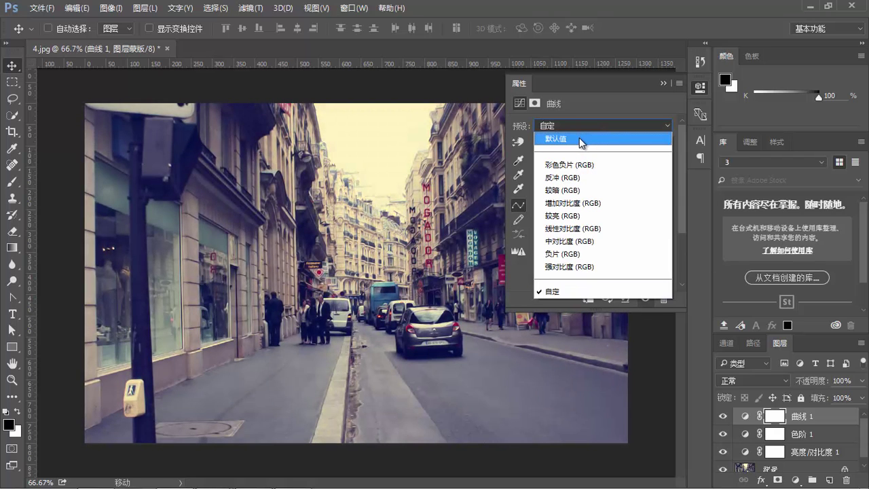
pyautogui.click(565, 176)
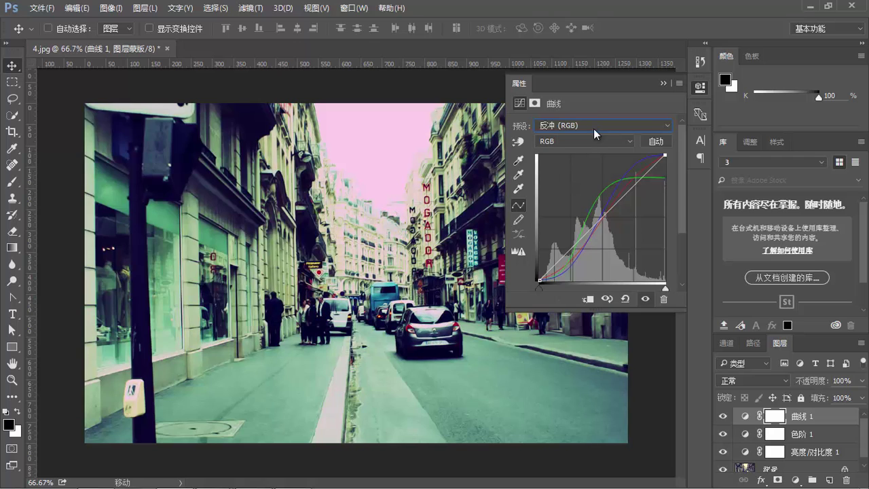
pyautogui.click(594, 128)
pyautogui.click(579, 202)
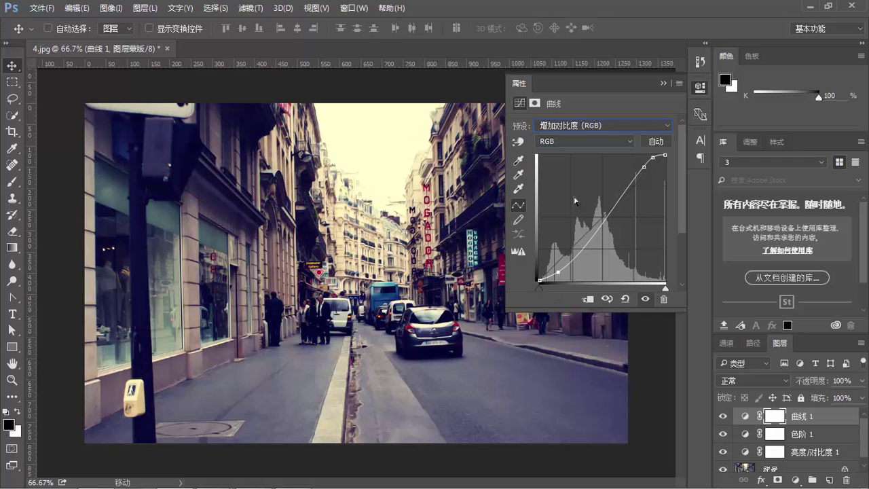
pyautogui.click(607, 126)
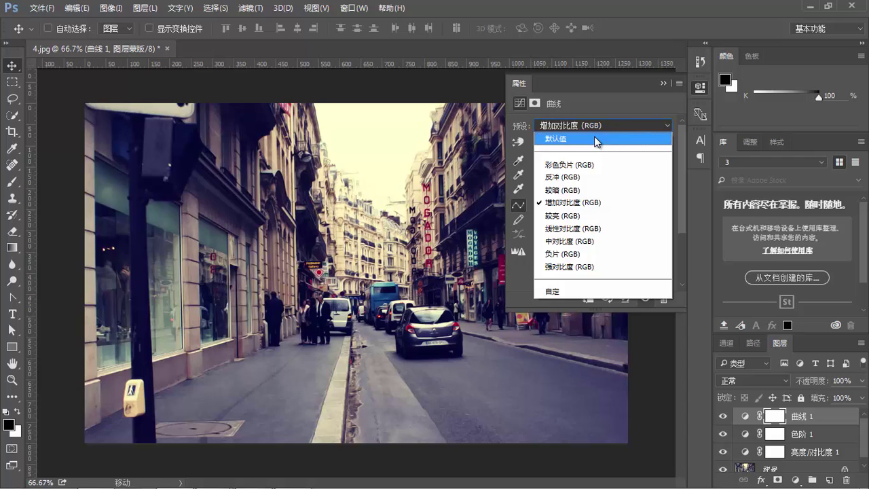
pyautogui.click(596, 139)
pyautogui.click(580, 141)
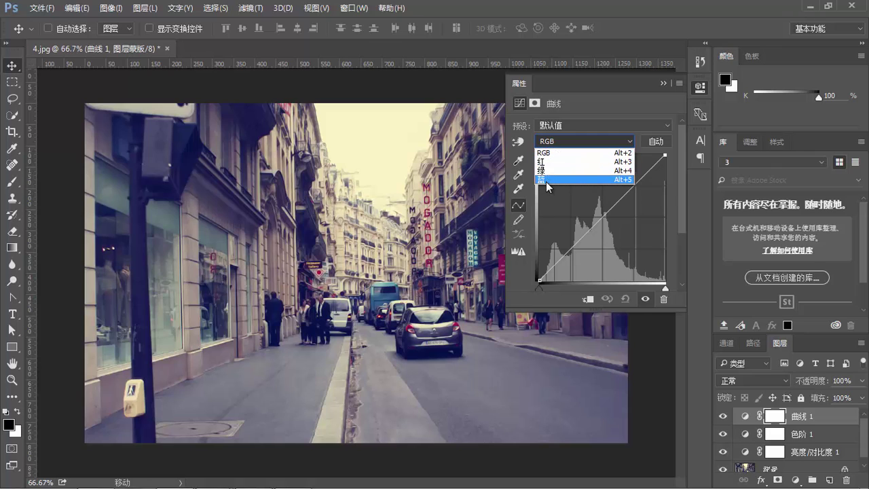
# Step: Bow the red and green channel curves upward
pyautogui.click(575, 144)
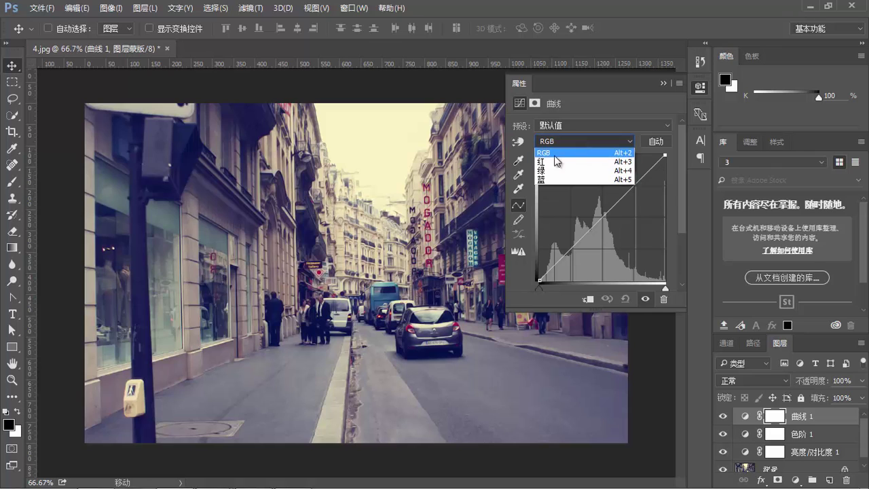
pyautogui.click(544, 162)
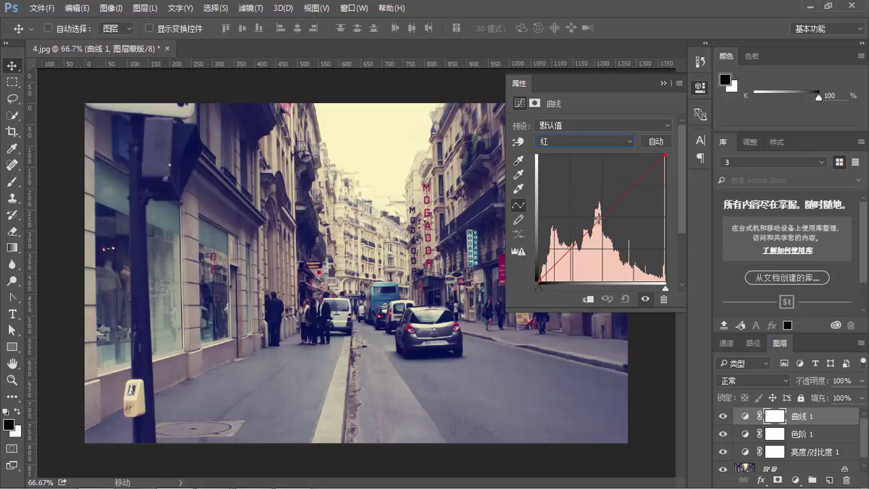
pyautogui.moveTo(595, 225); pyautogui.dragTo(594, 205)
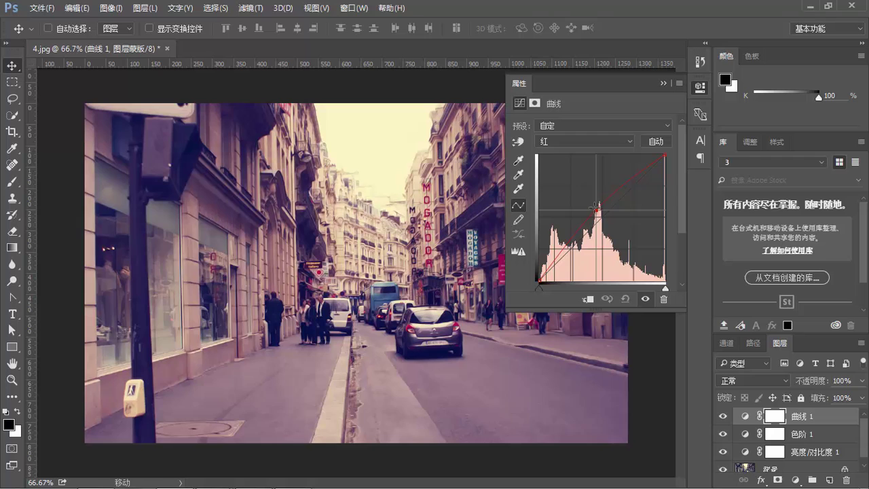
pyautogui.click(604, 143)
pyautogui.click(577, 171)
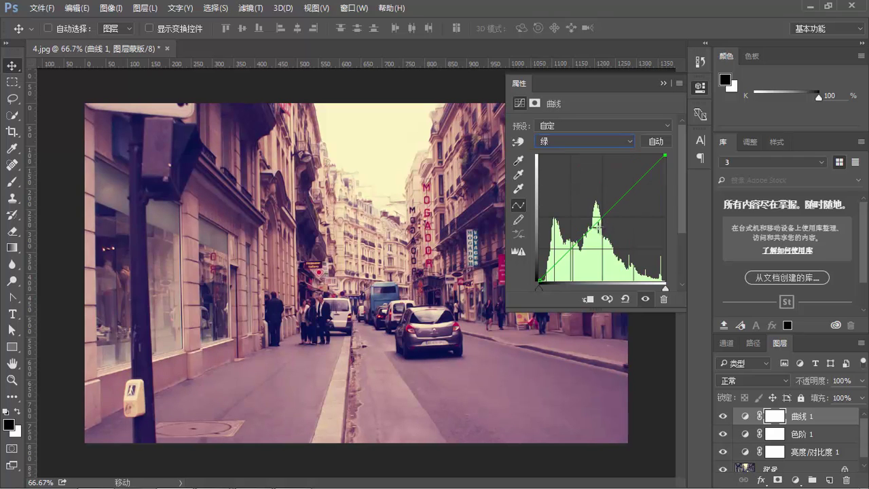
pyautogui.moveTo(592, 228); pyautogui.dragTo(583, 208)
# Step: Bow the blue channel curve upward, then slightly lower the composite RGB curve
pyautogui.click(598, 141)
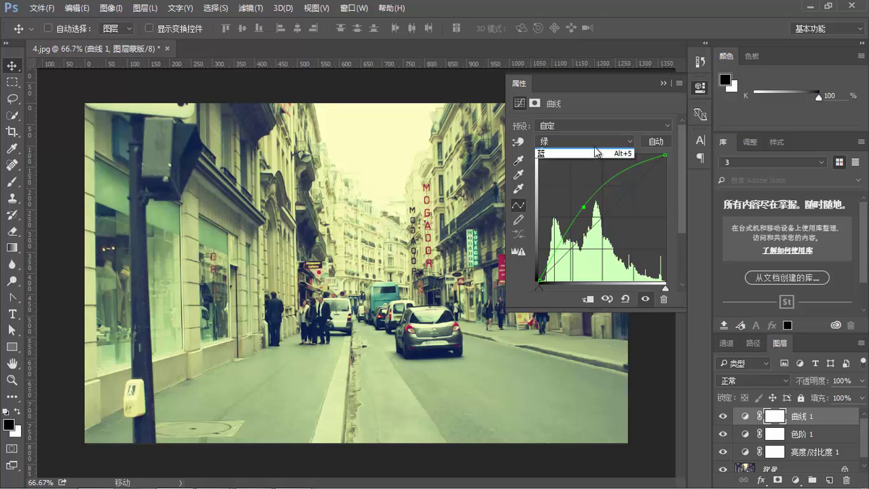
pyautogui.click(571, 179)
pyautogui.moveTo(600, 221); pyautogui.dragTo(580, 204)
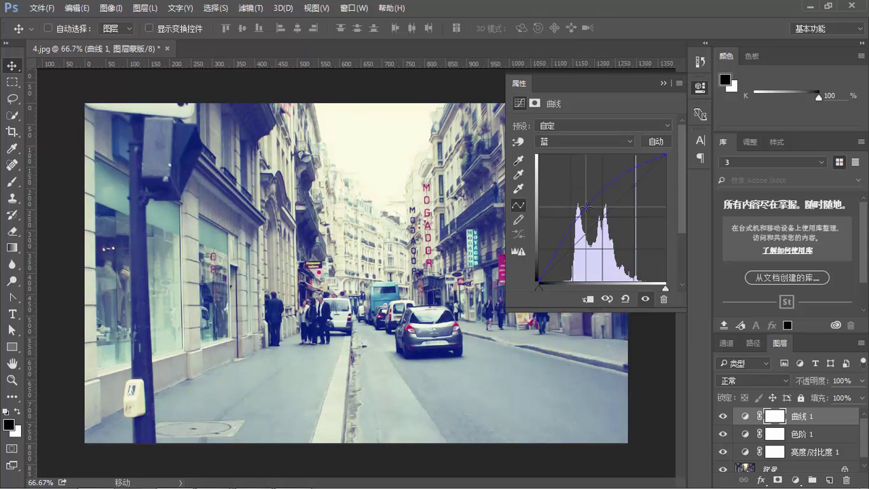
pyautogui.click(582, 143)
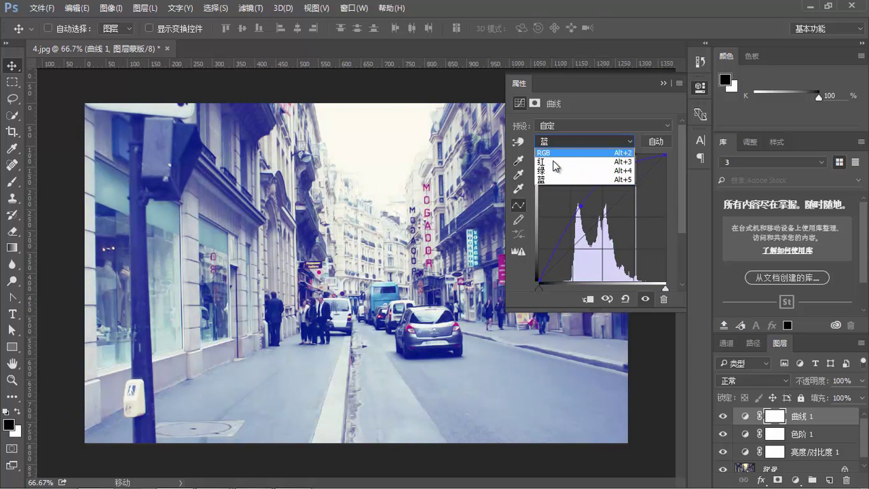
pyautogui.click(555, 157)
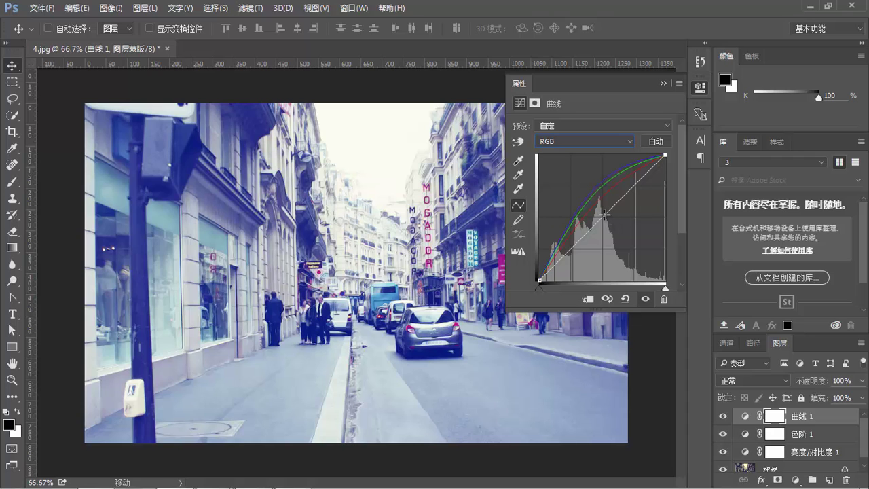
pyautogui.moveTo(605, 213)
pyautogui.mouseDown()
pyautogui.moveTo(613, 226)
pyautogui.moveTo(604, 214)
pyautogui.mouseUp()
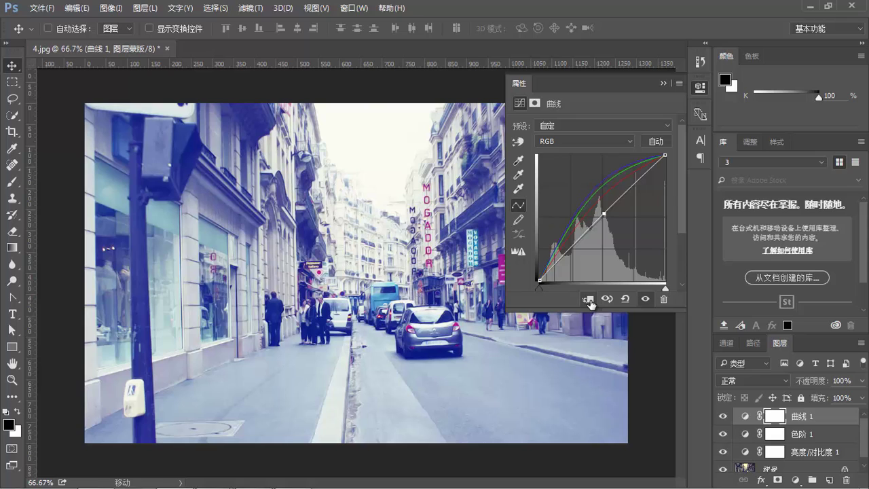
# Step: Delete the 色阶 1 and 亮度/对比度 1 layers, then select 曲线 1
pyautogui.click(812, 441)
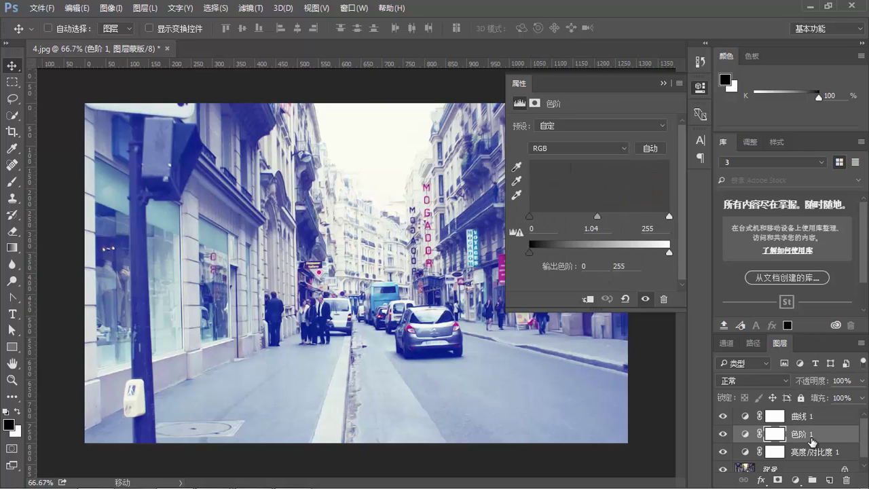
pyautogui.press('Delete')
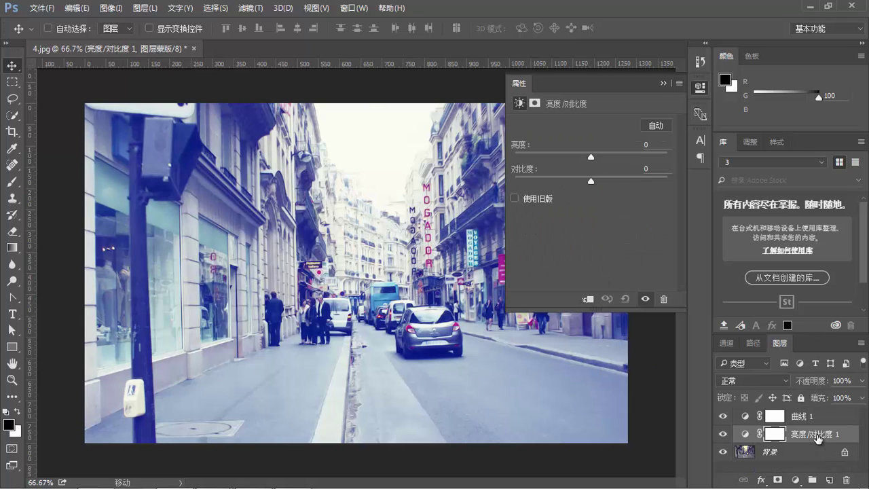
pyautogui.press('Delete')
pyautogui.click(820, 421)
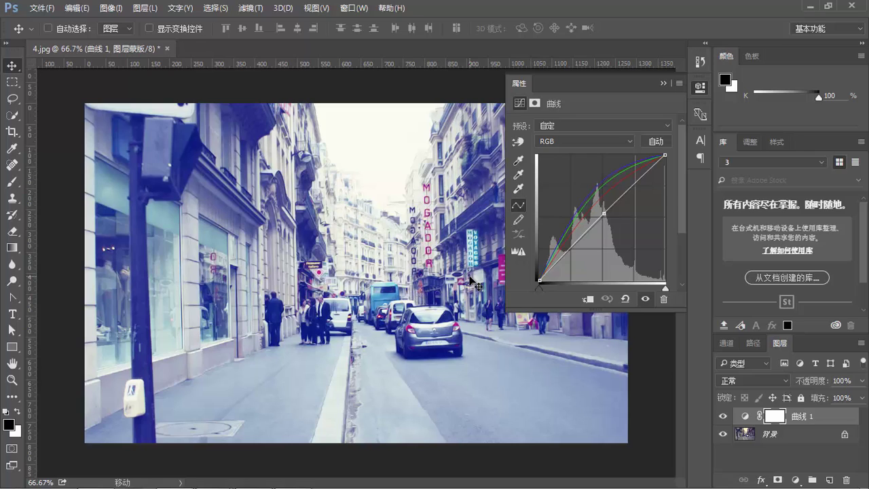
# Step: Clip Curves 1 to the background layer, try darkening the curve, then restore its brightening shape
pyautogui.click(588, 299)
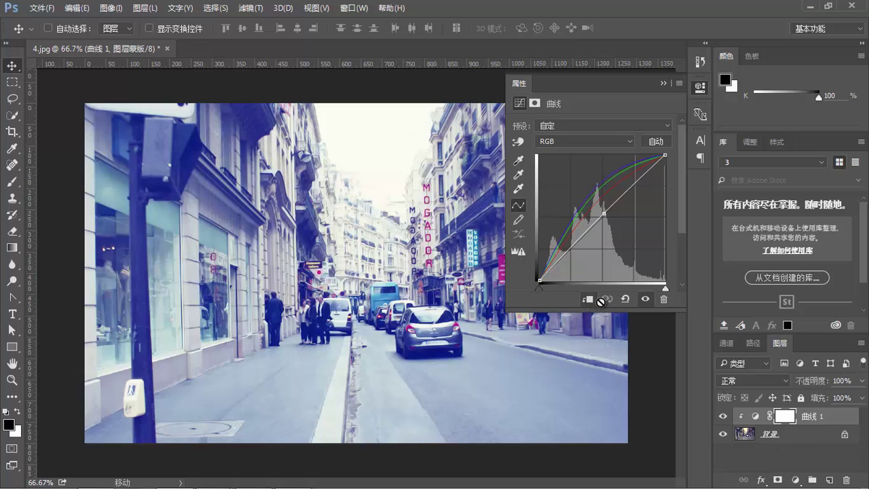
pyautogui.moveTo(604, 214); pyautogui.dragTo(613, 229)
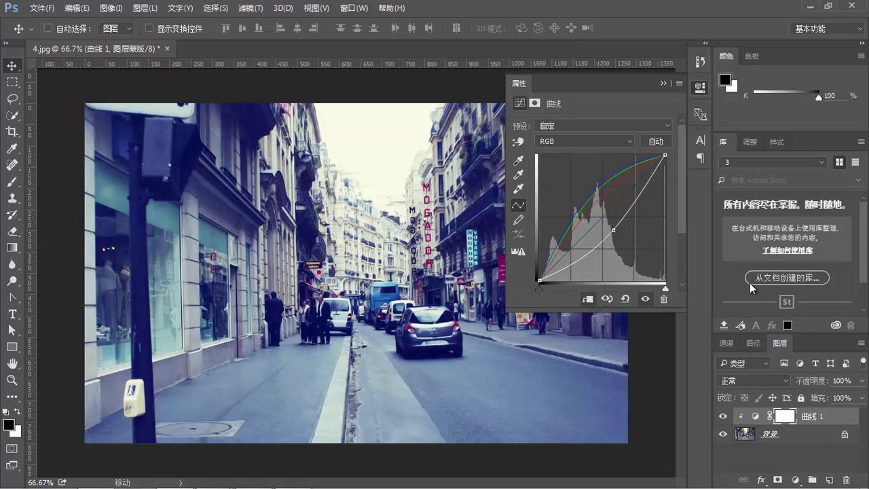
pyautogui.click(625, 301)
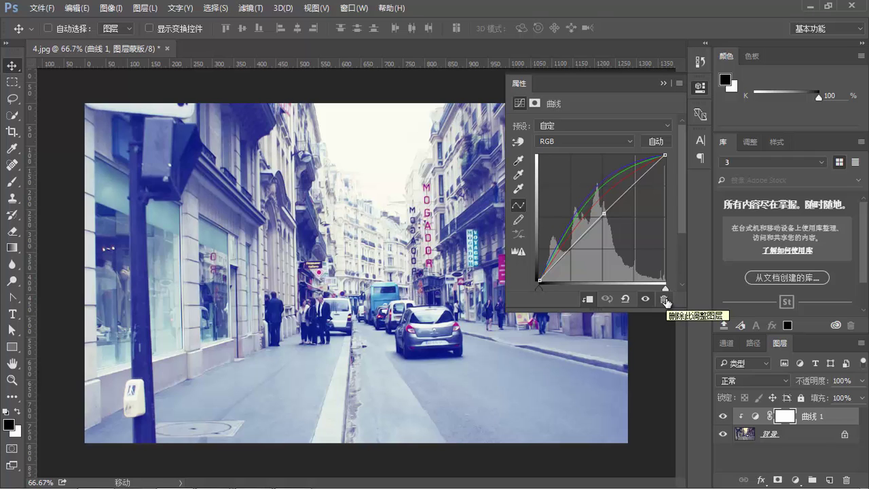
# Step: Delete the blue-tinted Curves 1 layer and add a fresh default Curves adjustment layer
pyautogui.click(665, 301)
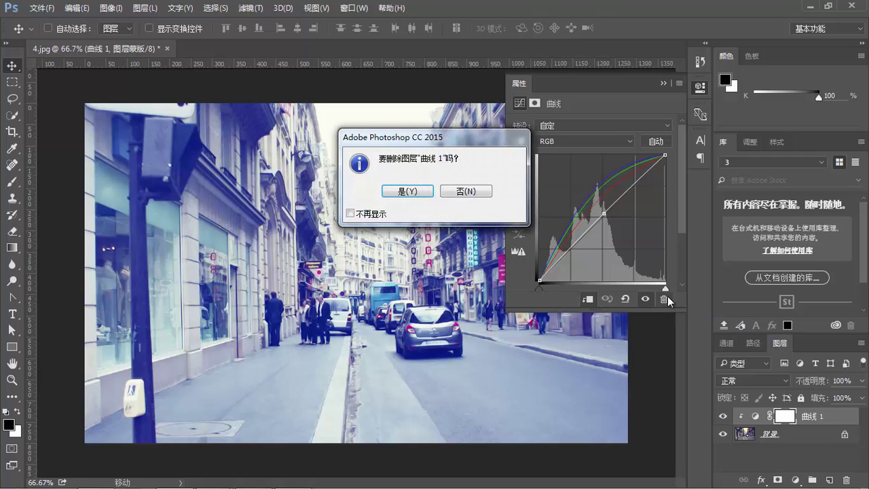
pyautogui.click(409, 192)
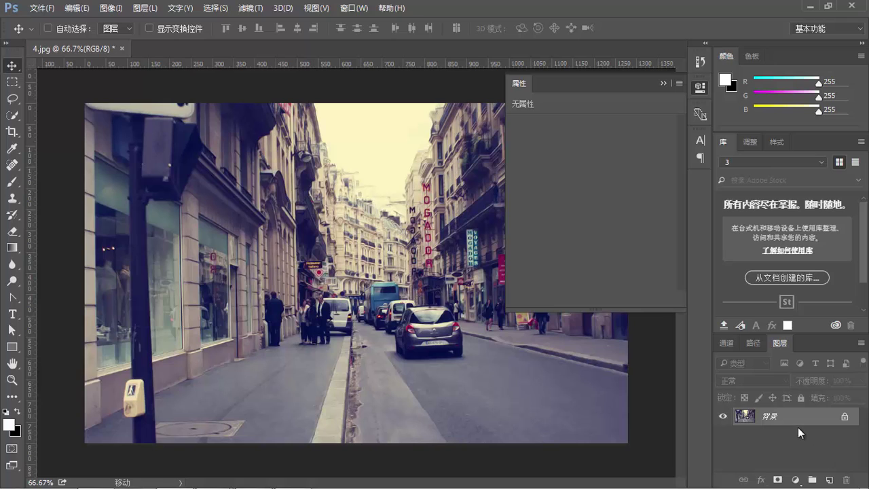
pyautogui.click(796, 479)
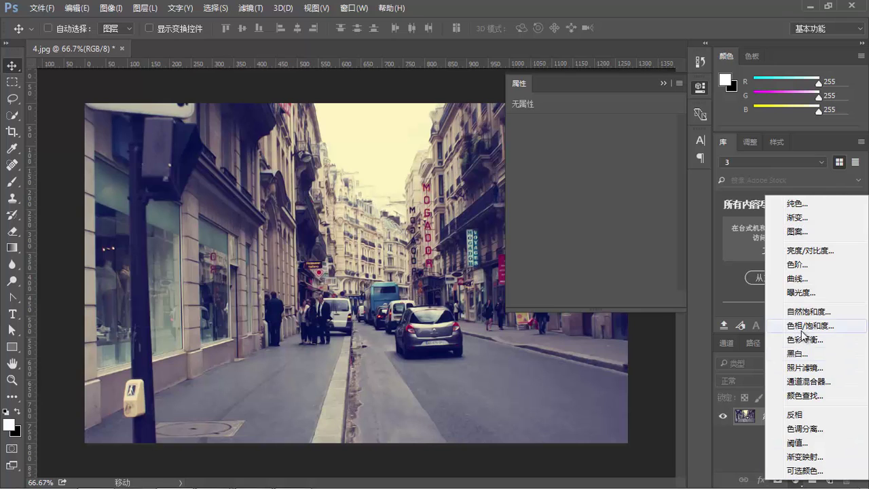
pyautogui.click(811, 279)
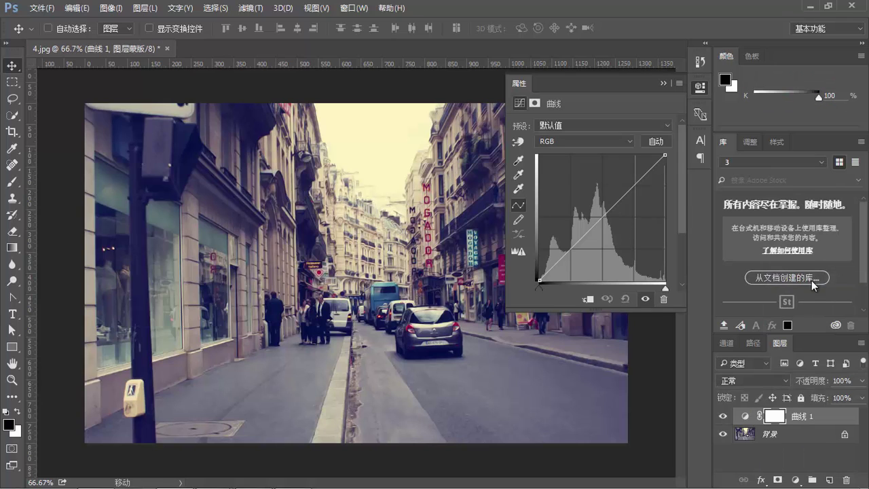
pyautogui.click(521, 142)
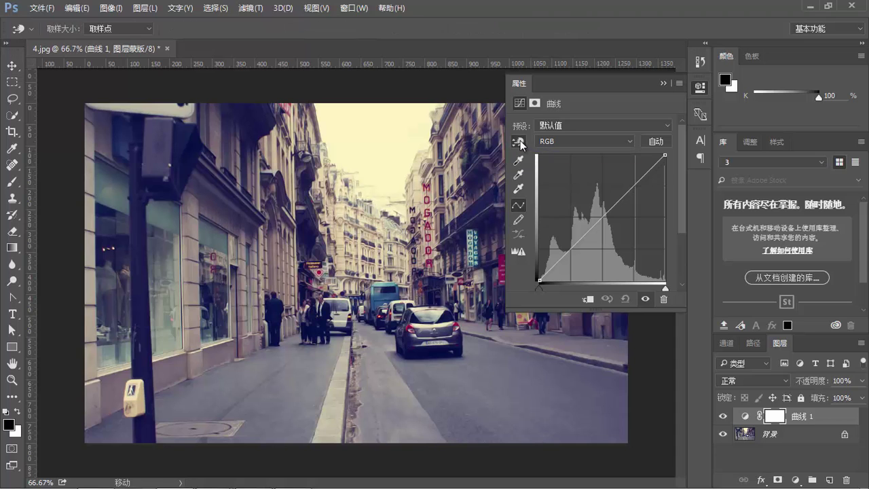
pyautogui.moveTo(421, 380)
pyautogui.mouseDown()
pyautogui.moveTo(421, 363)
pyautogui.moveTo(422, 376)
pyautogui.mouseUp()
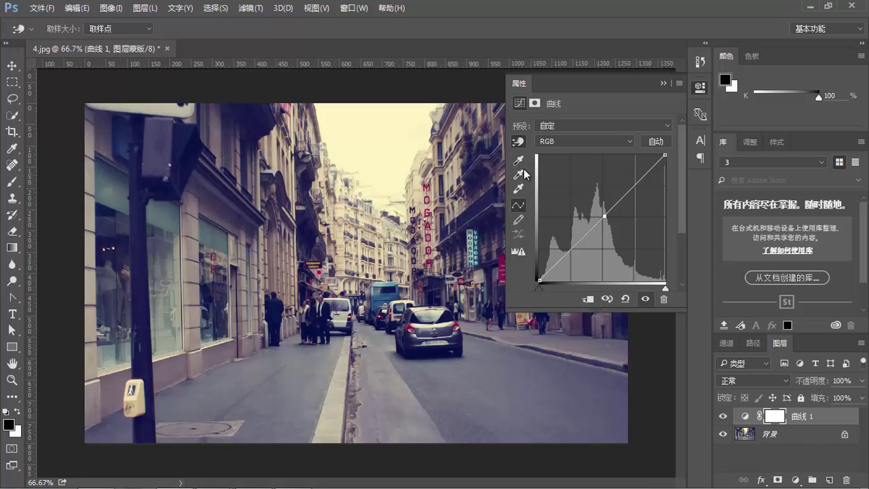
pyautogui.click(519, 161)
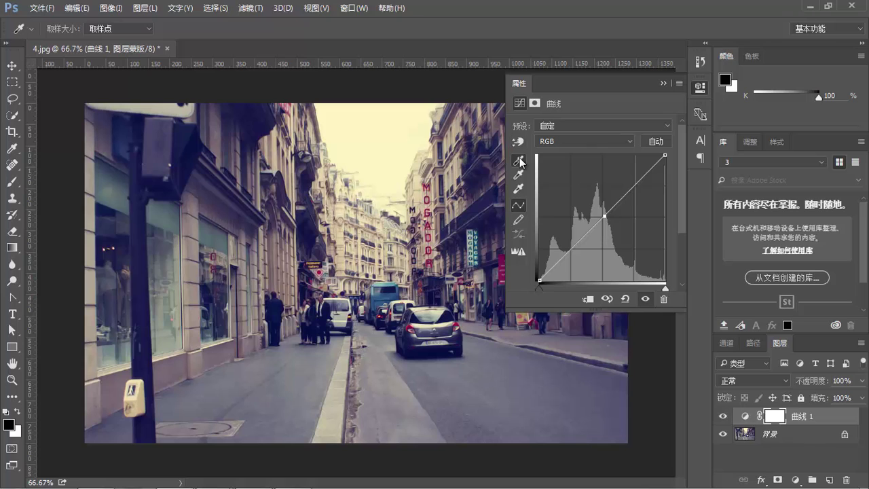
pyautogui.click(478, 179)
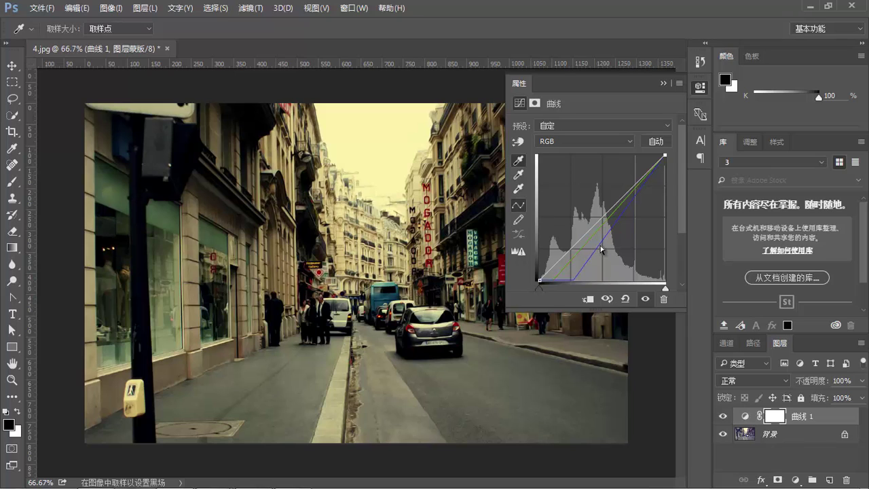
pyautogui.click(395, 163)
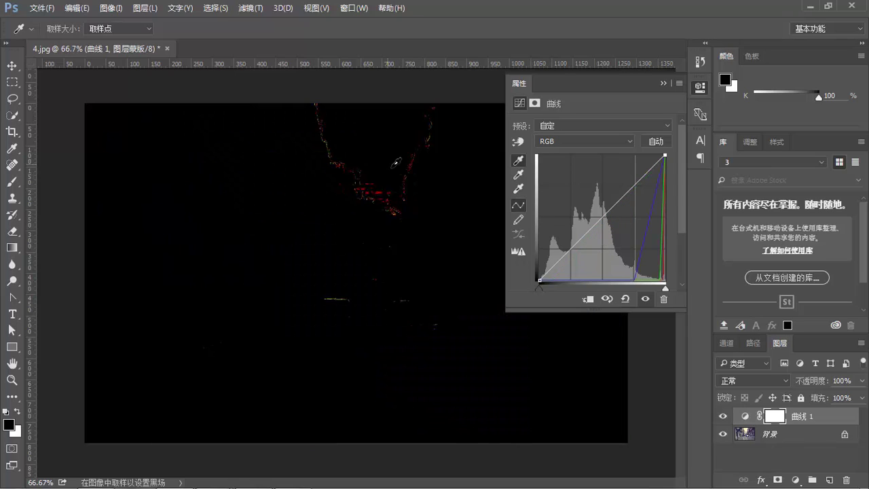
pyautogui.click(520, 176)
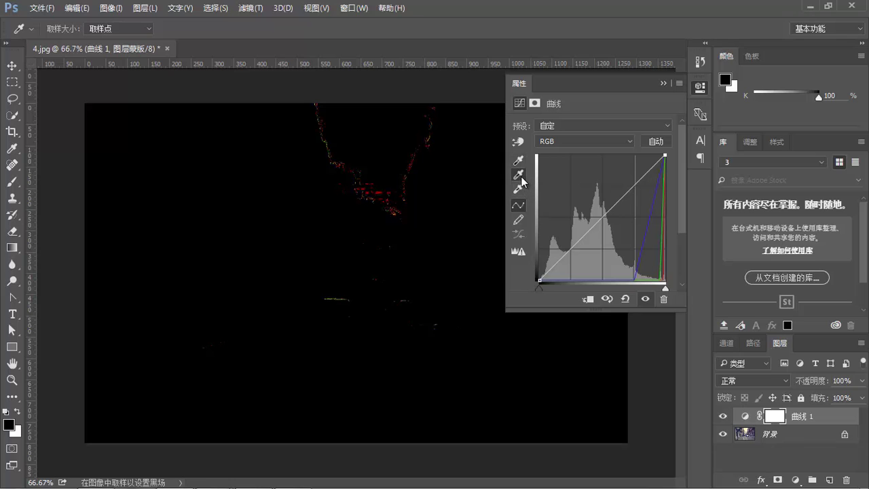
pyautogui.click(625, 299)
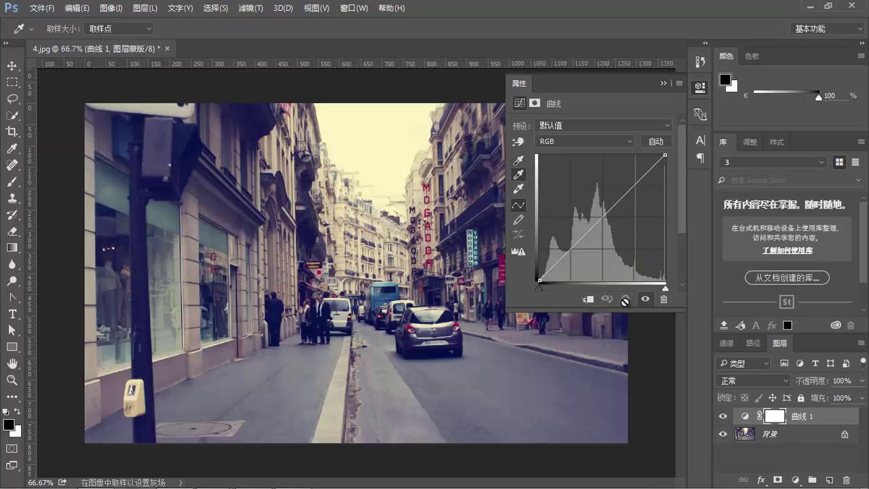
pyautogui.click(519, 175)
pyautogui.click(519, 175)
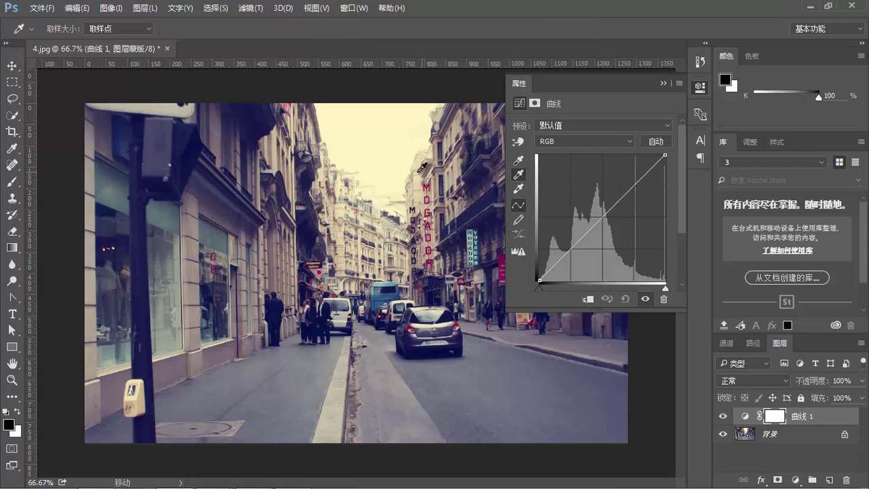
pyautogui.click(372, 169)
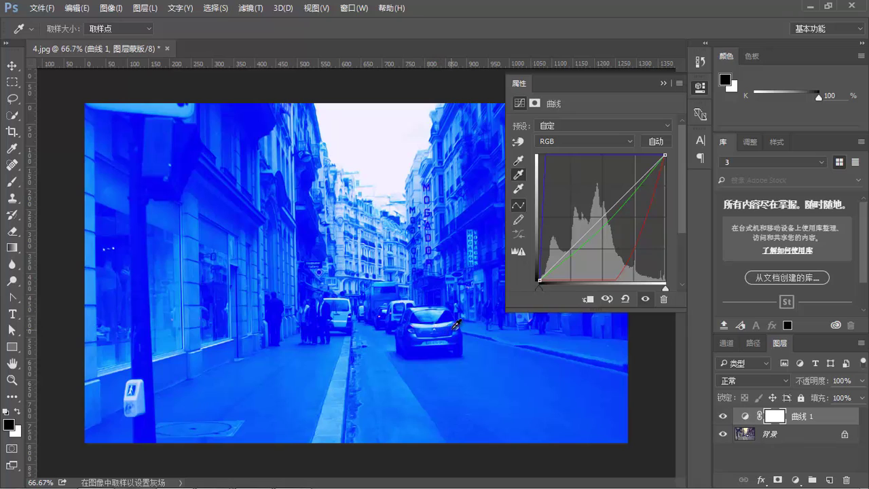
pyautogui.click(519, 176)
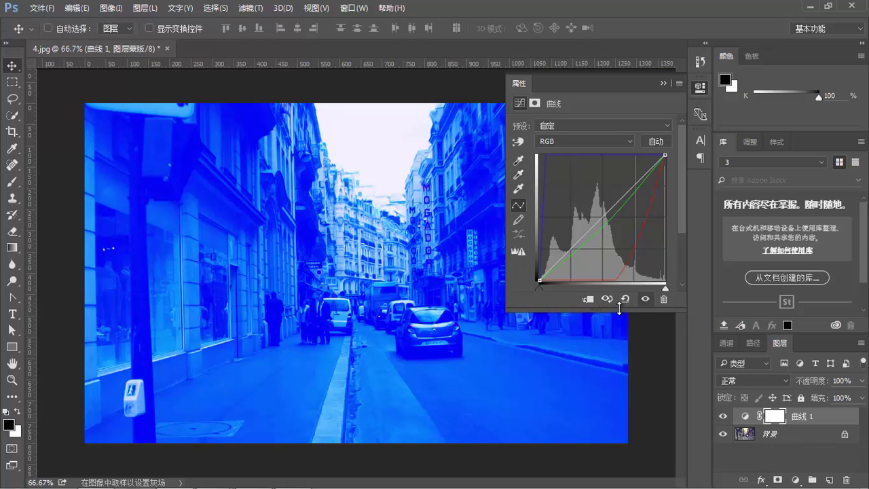
pyautogui.click(585, 146)
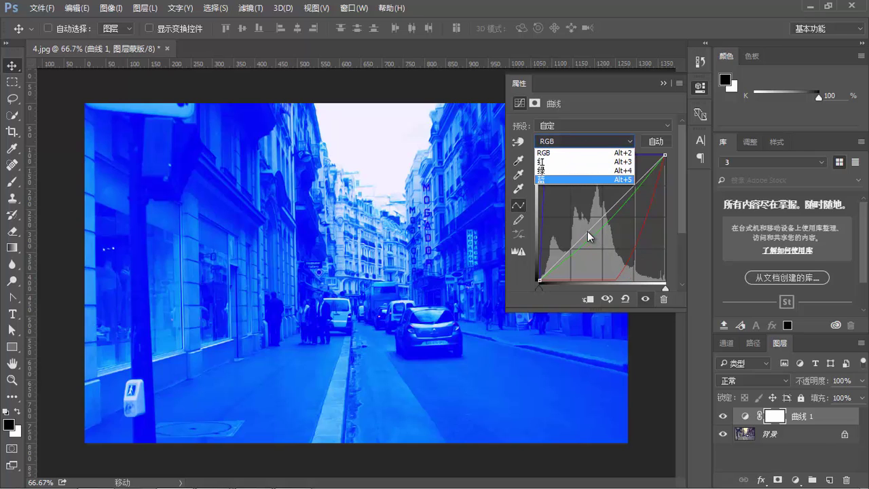
pyautogui.click(628, 138)
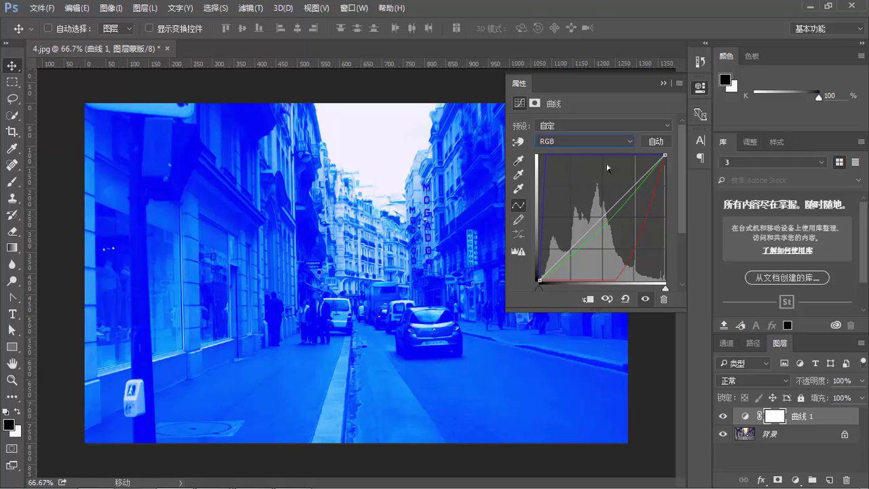
pyautogui.click(625, 298)
pyautogui.click(519, 189)
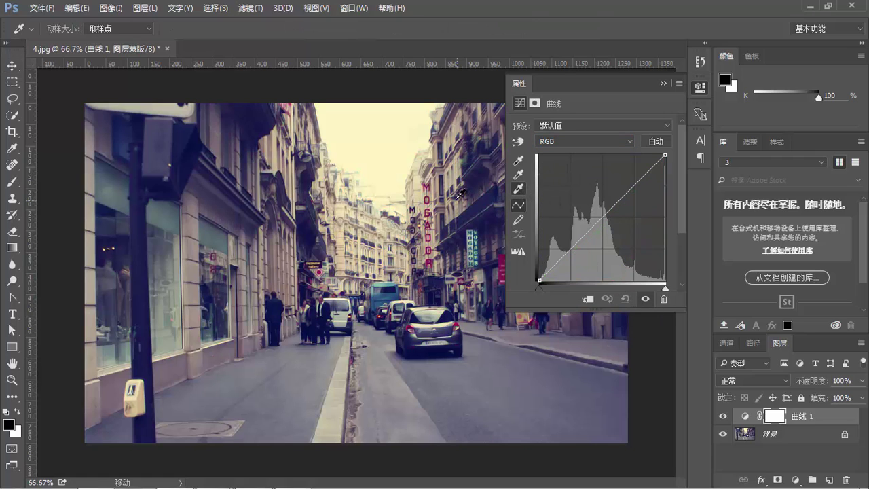
pyautogui.click(401, 183)
pyautogui.click(471, 212)
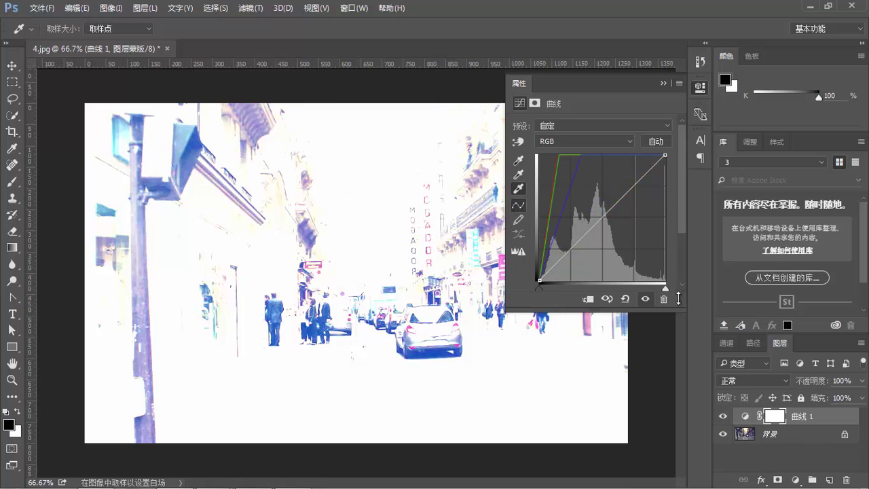
pyautogui.click(619, 298)
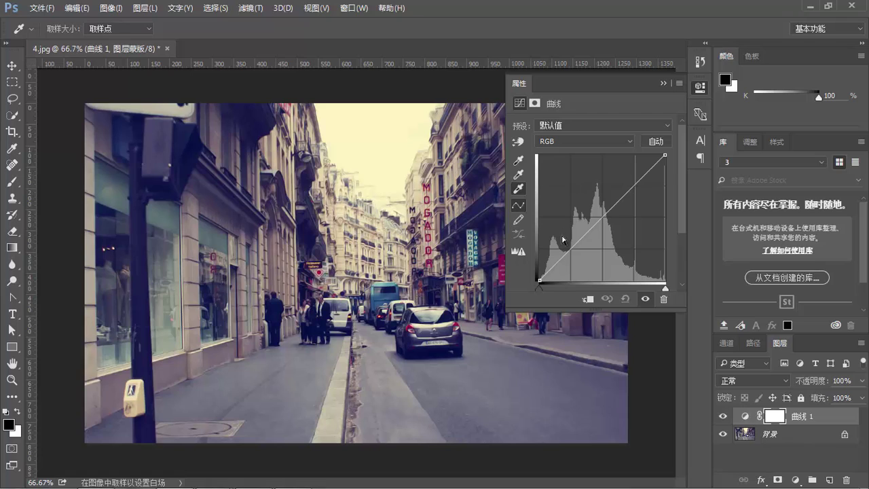
# Step: Sketch a freehand darkening, yellowing curve with the pencil, then delete the Curves 1 layer
pyautogui.click(518, 220)
pyautogui.moveTo(540, 264)
pyautogui.mouseDown()
pyautogui.moveTo(563, 235)
pyautogui.moveTo(601, 235)
pyautogui.moveTo(662, 207)
pyautogui.moveTo(685, 209)
pyautogui.mouseUp()
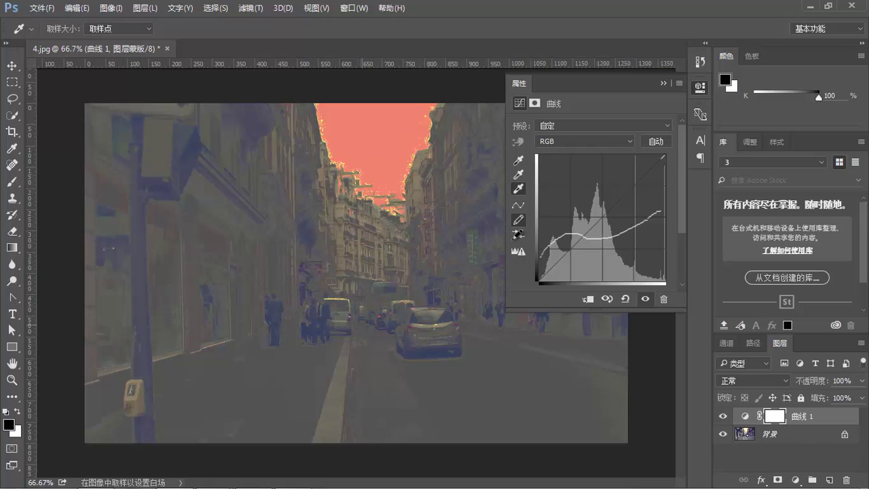
pyautogui.click(519, 220)
pyautogui.click(663, 299)
pyautogui.click(426, 193)
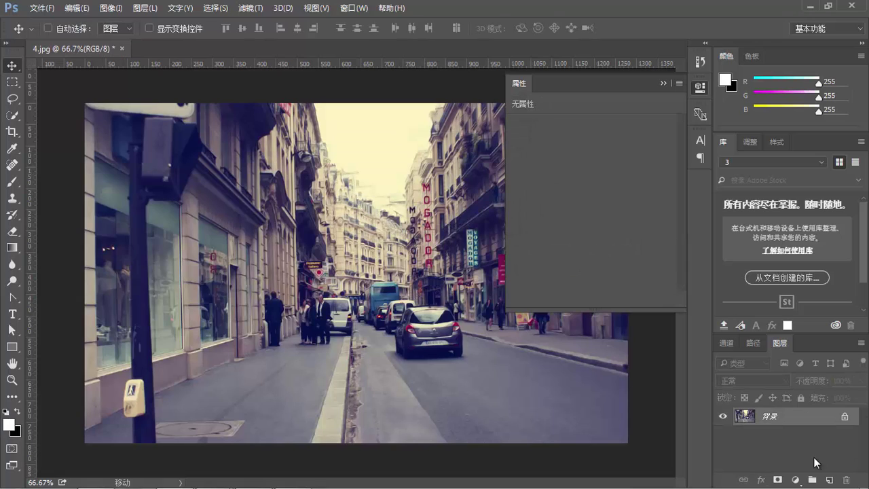
# Step: Add Exposure layer 曝光度 1, preview the 减 2.0 and 加 2.0 presets, then restore 默认值
pyautogui.click(796, 480)
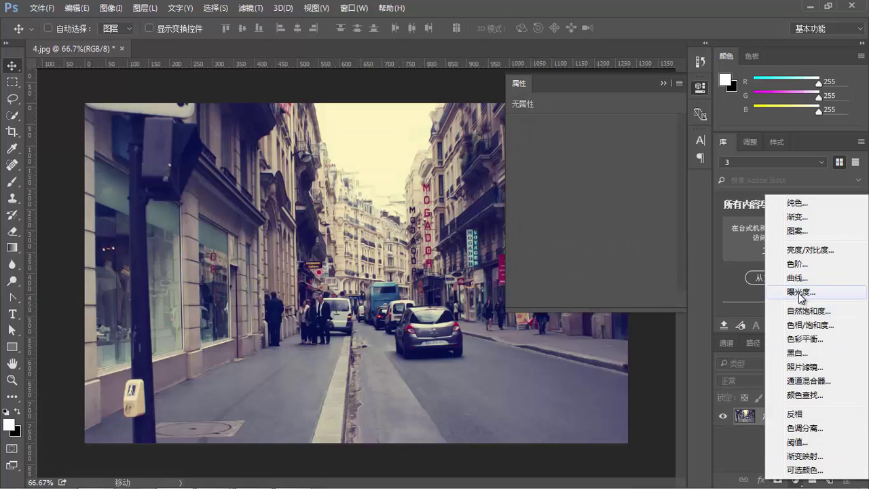
pyautogui.click(801, 292)
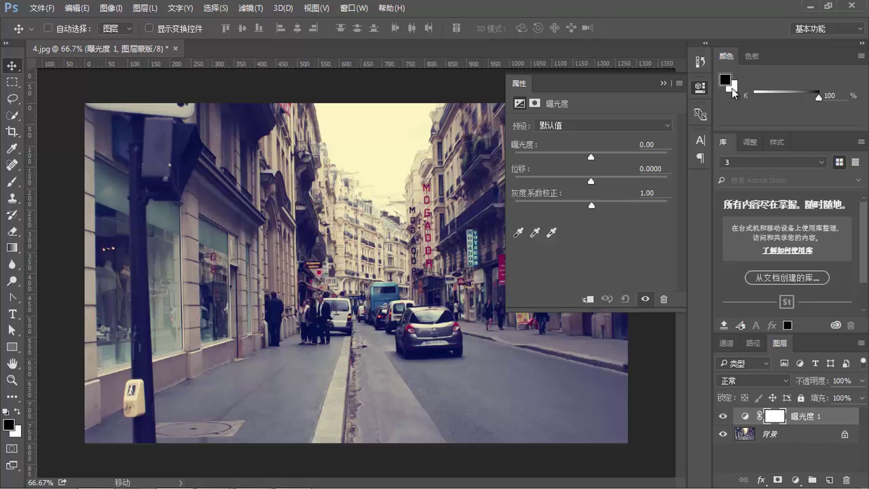
pyautogui.click(592, 126)
pyautogui.click(569, 179)
pyautogui.click(584, 129)
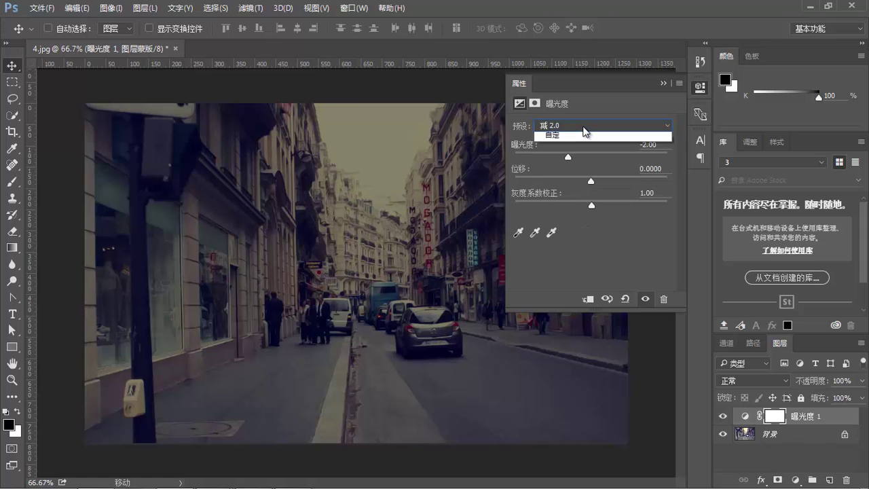
pyautogui.click(549, 201)
pyautogui.click(574, 127)
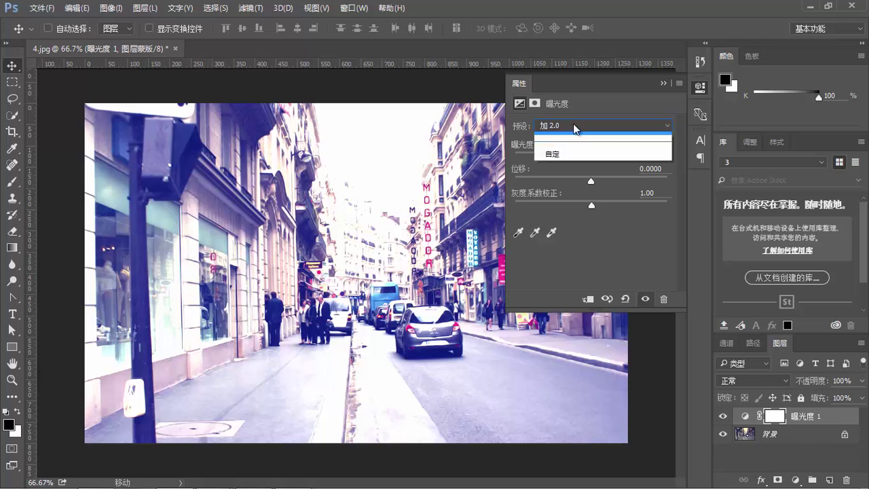
pyautogui.click(561, 140)
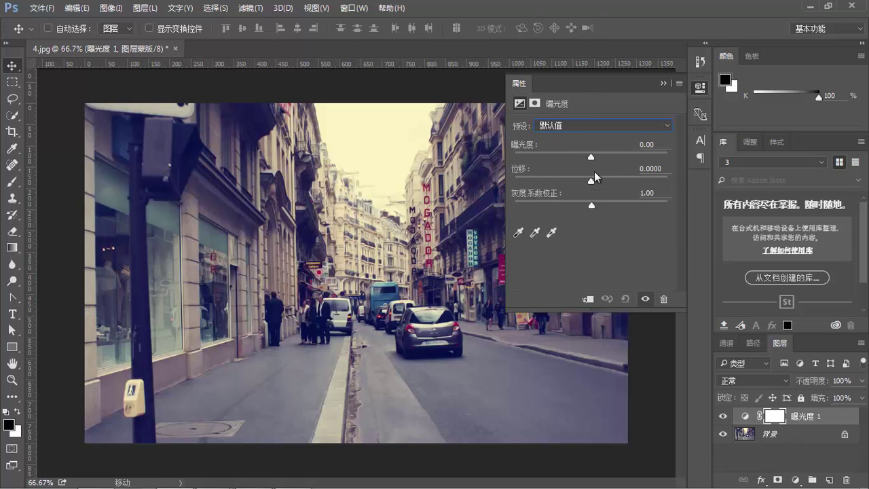
# Step: Sweep the exposure slider from -20.00 through brighter values, settling on +0.22
pyautogui.moveTo(592, 157); pyautogui.dragTo(520, 146)
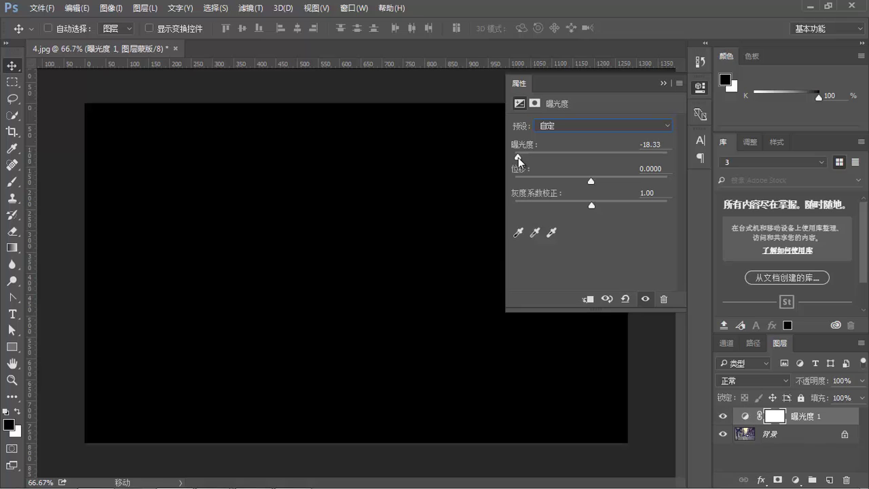
pyautogui.moveTo(518, 158); pyautogui.dragTo(509, 155)
pyautogui.moveTo(514, 156)
pyautogui.mouseDown()
pyautogui.moveTo(553, 155)
pyautogui.moveTo(508, 152)
pyautogui.moveTo(684, 157)
pyautogui.mouseUp()
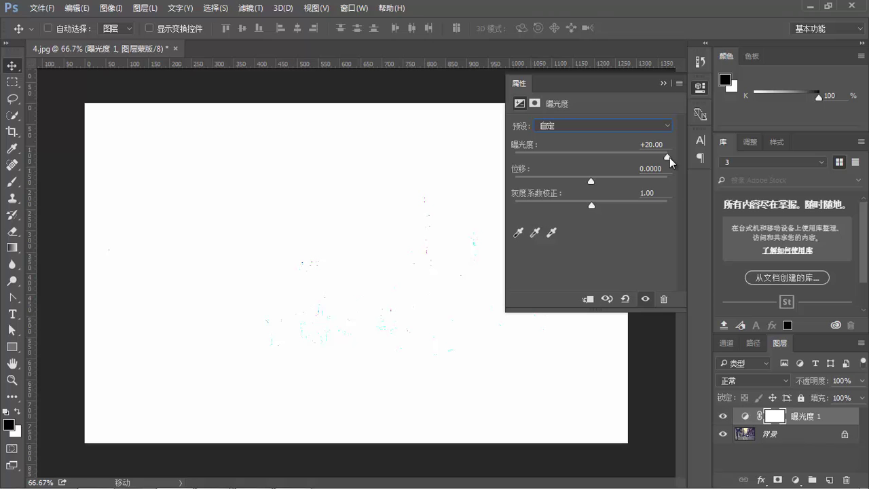
pyautogui.moveTo(636, 154)
pyautogui.mouseDown()
pyautogui.moveTo(599, 152)
pyautogui.moveTo(591, 160)
pyautogui.mouseUp()
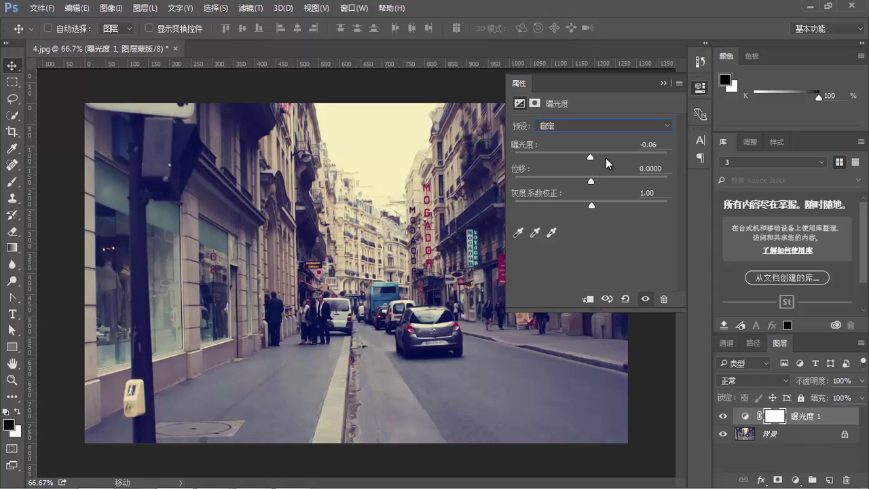
pyautogui.moveTo(591, 155); pyautogui.dragTo(593, 153)
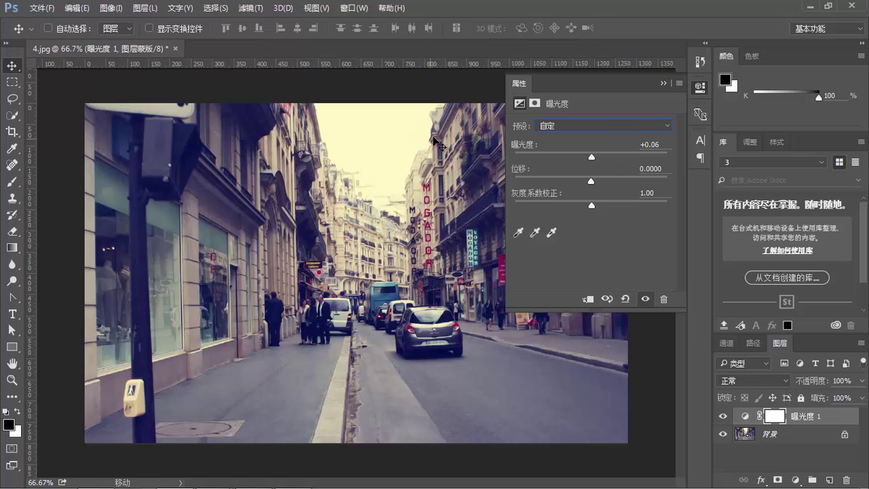
pyautogui.moveTo(592, 158); pyautogui.dragTo(595, 158)
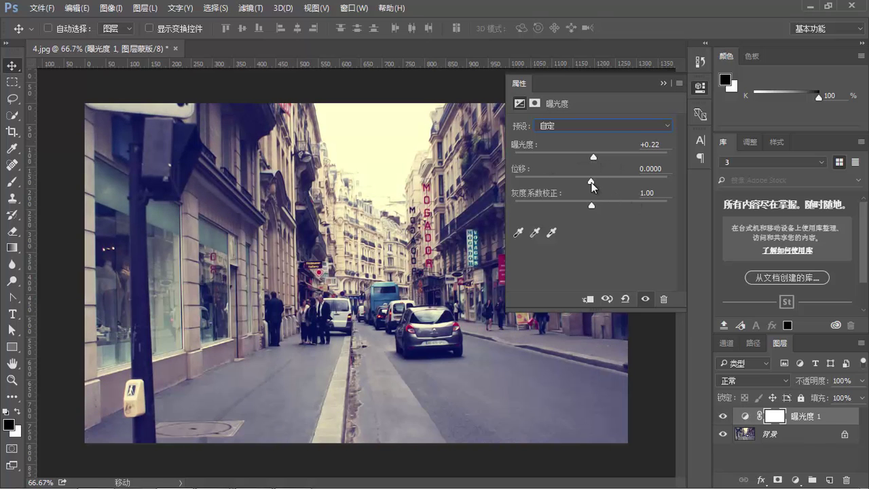
# Step: Nudge offset to +0.0333 and swing gamma between extremes, settling on 0.93
pyautogui.moveTo(592, 185)
pyautogui.mouseDown()
pyautogui.moveTo(675, 186)
pyautogui.moveTo(559, 180)
pyautogui.moveTo(596, 183)
pyautogui.mouseUp()
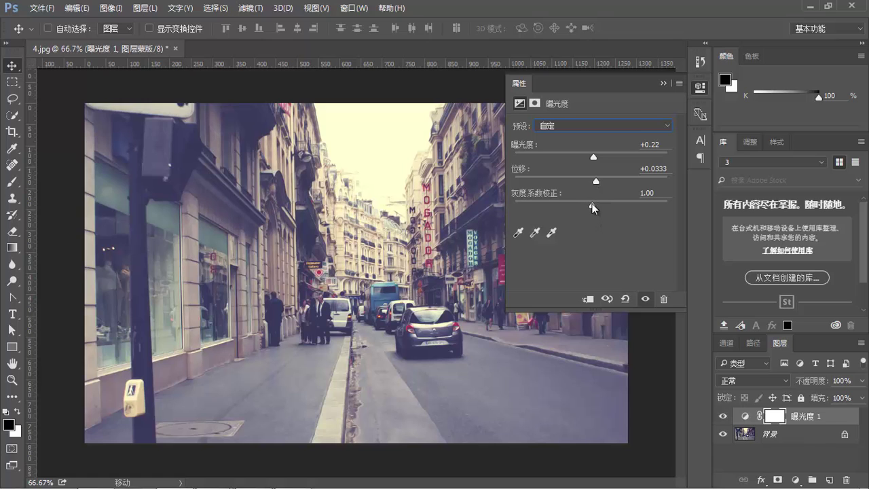
pyautogui.moveTo(589, 202)
pyautogui.mouseDown()
pyautogui.moveTo(532, 200)
pyautogui.moveTo(697, 212)
pyautogui.moveTo(515, 202)
pyautogui.mouseUp()
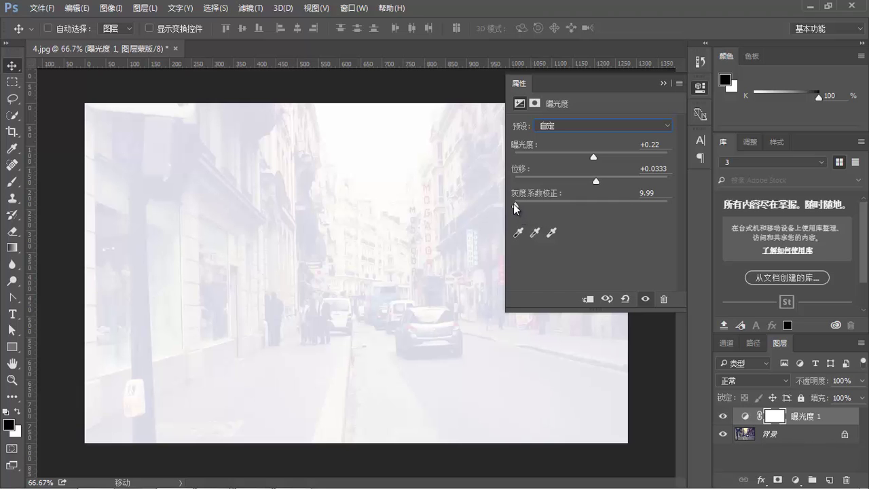
pyautogui.moveTo(515, 208); pyautogui.dragTo(655, 205)
pyautogui.moveTo(597, 206); pyautogui.dragTo(498, 198)
pyautogui.moveTo(518, 208); pyautogui.dragTo(518, 204)
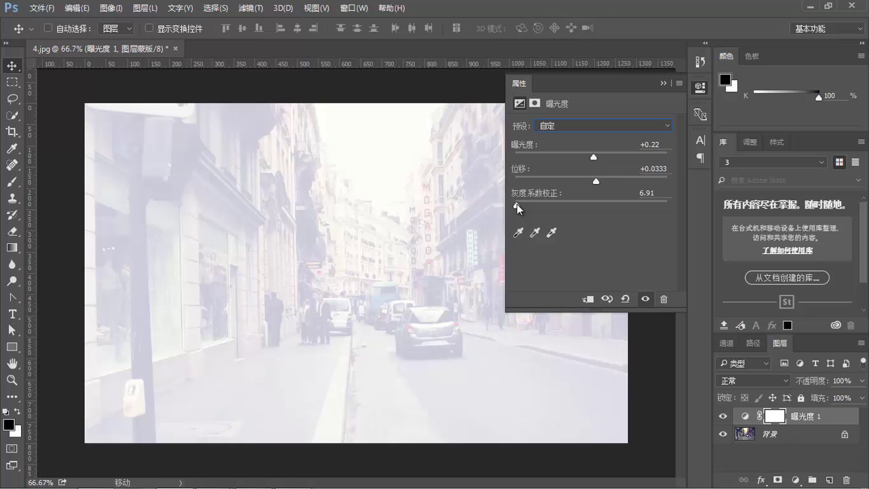
pyautogui.moveTo(517, 204)
pyautogui.mouseDown()
pyautogui.moveTo(680, 208)
pyautogui.moveTo(585, 201)
pyautogui.moveTo(596, 204)
pyautogui.mouseUp()
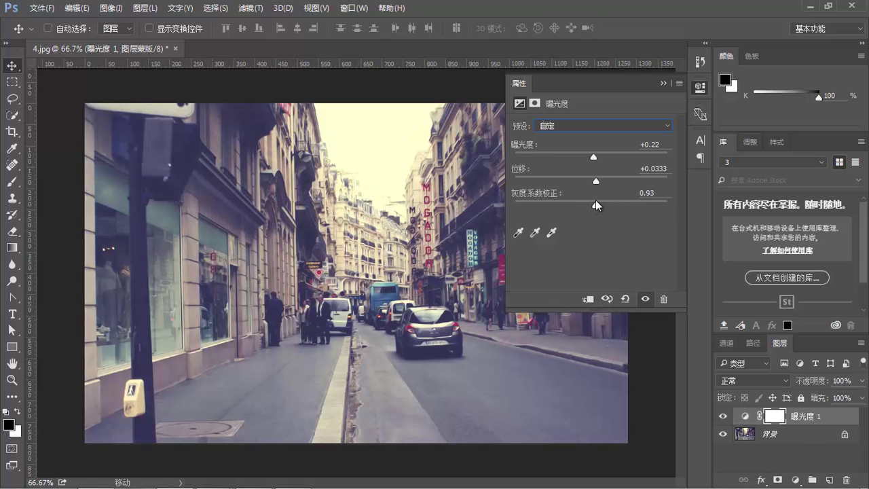
# Step: Test the black, gray and white point eyedroppers on the photo, then delete 曝光度 1
pyautogui.click(519, 234)
pyautogui.click(324, 167)
pyautogui.click(383, 163)
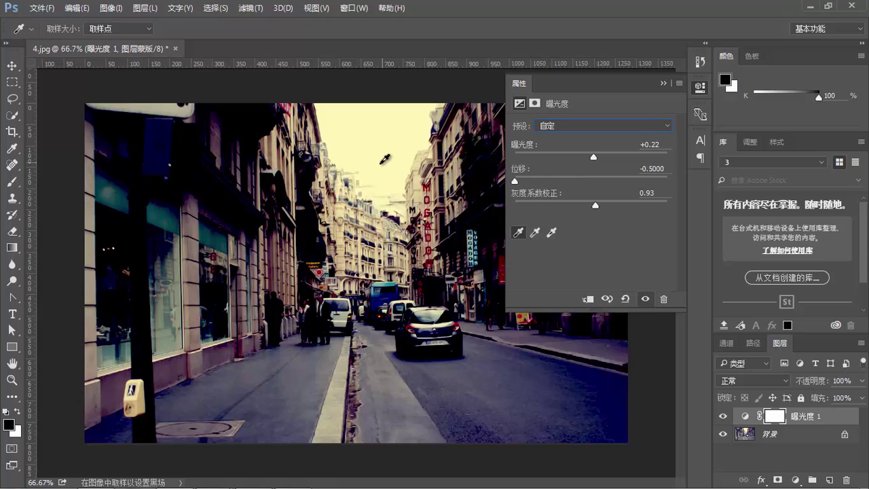
pyautogui.click(536, 233)
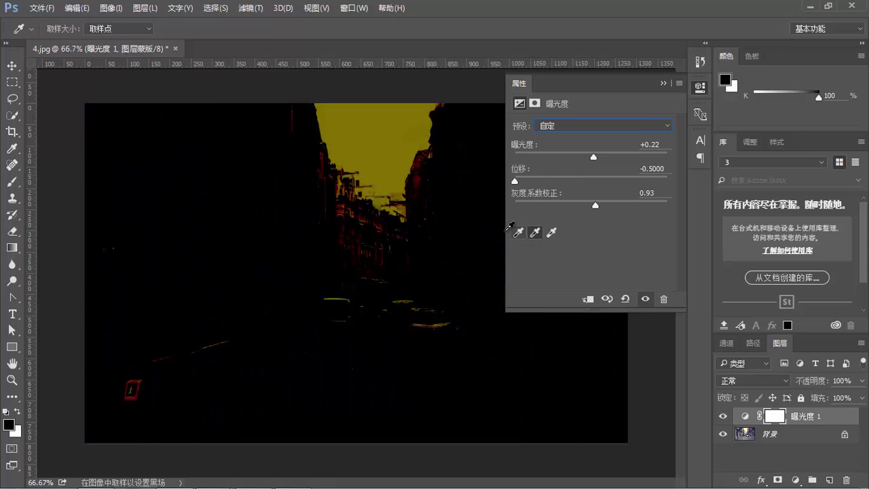
pyautogui.click(401, 186)
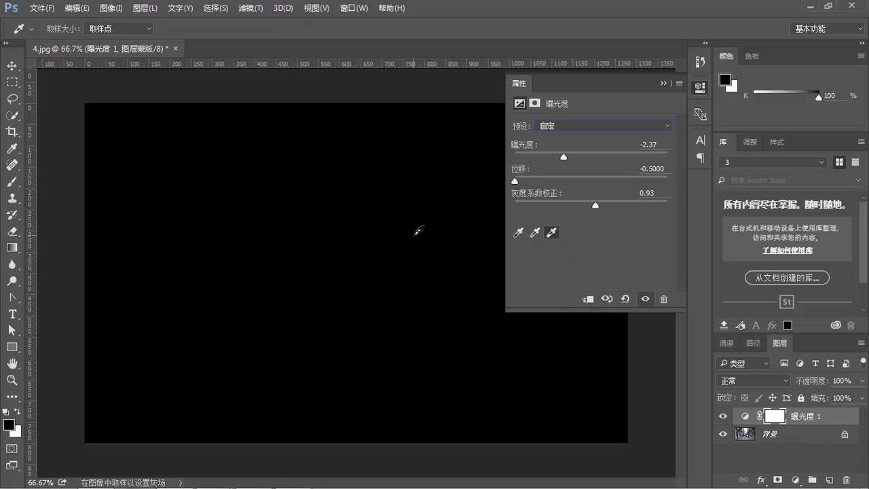
pyautogui.click(419, 231)
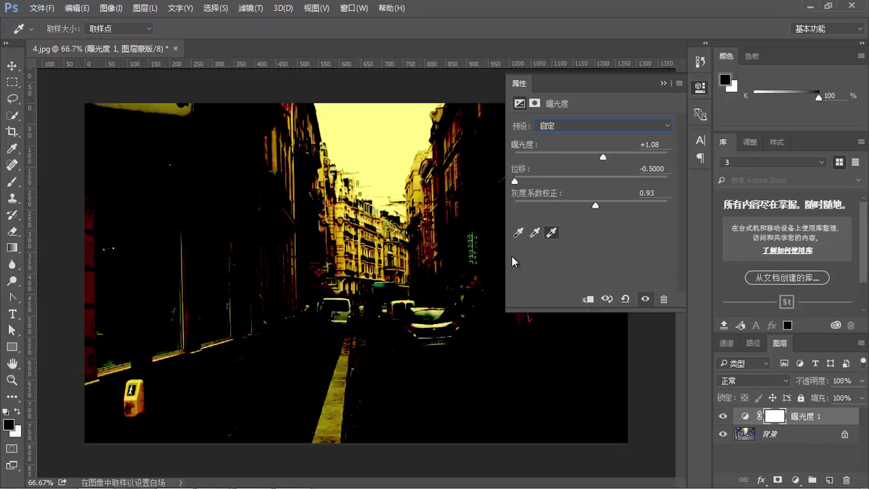
pyautogui.click(664, 299)
pyautogui.click(415, 195)
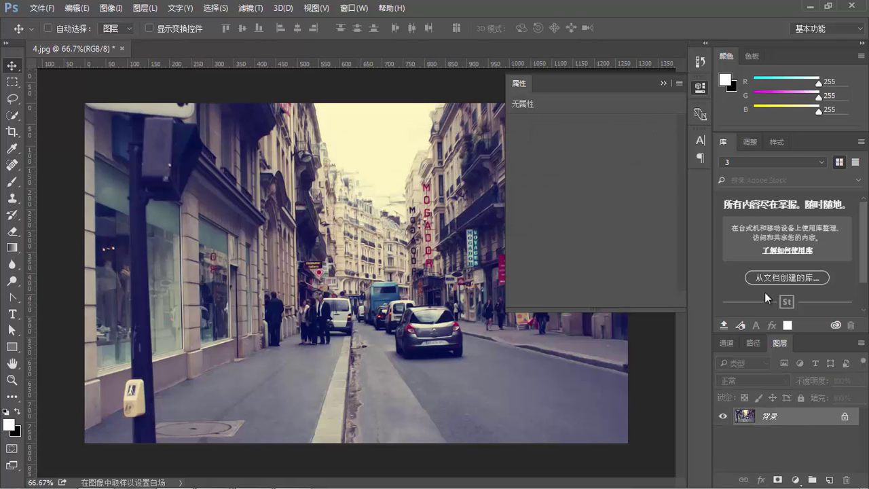
# Step: Dismiss the adjustment-layer list without adding anything and collapse the floating Properties panel
pyautogui.click(793, 480)
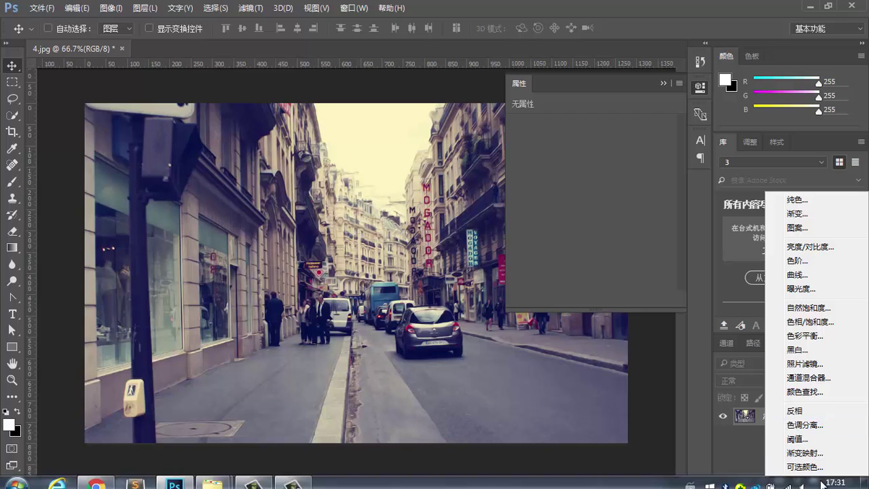
pyautogui.click(664, 82)
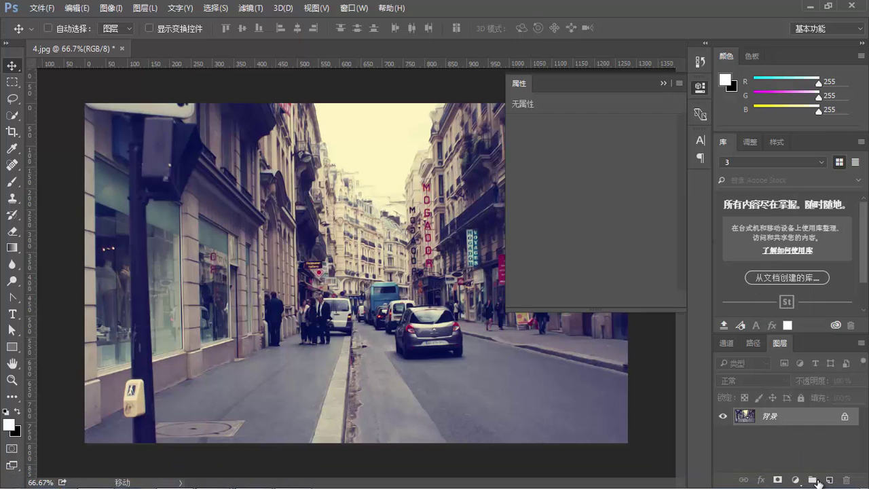
pyautogui.click(664, 83)
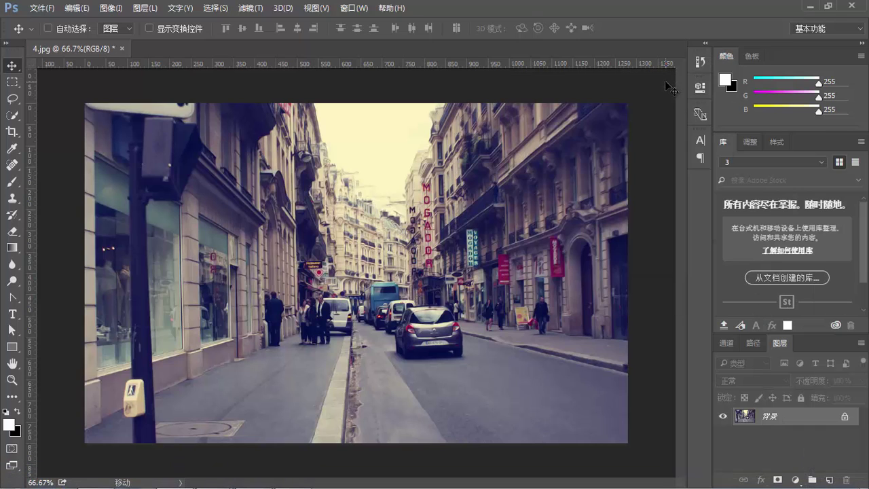